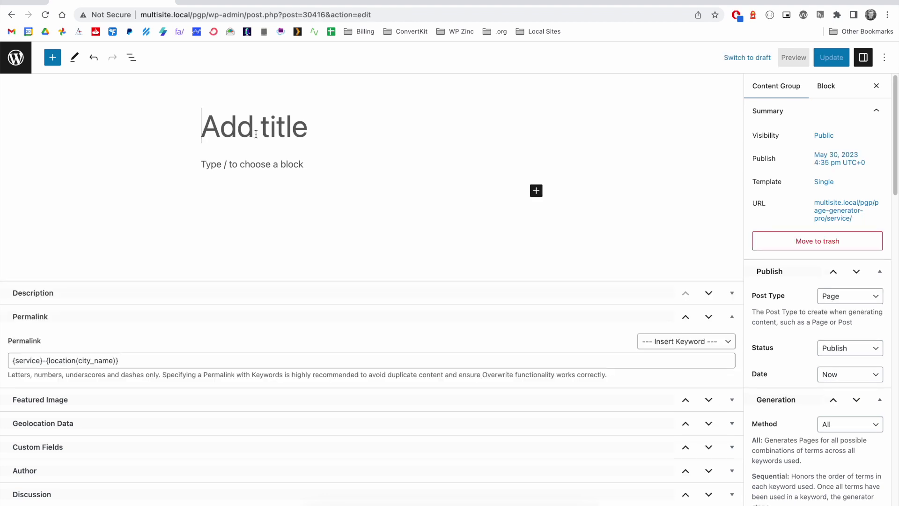
- Enter the {service} keyword as the content group's title and write "Some content about {service}" in the first paragraph
{"action": "type", "text": "{loc"}
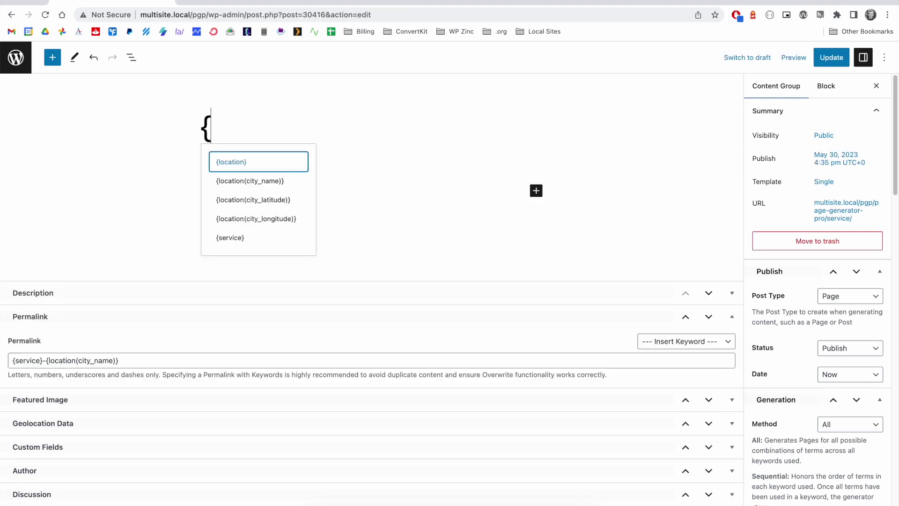
{"action": "type", "text": "atio"}
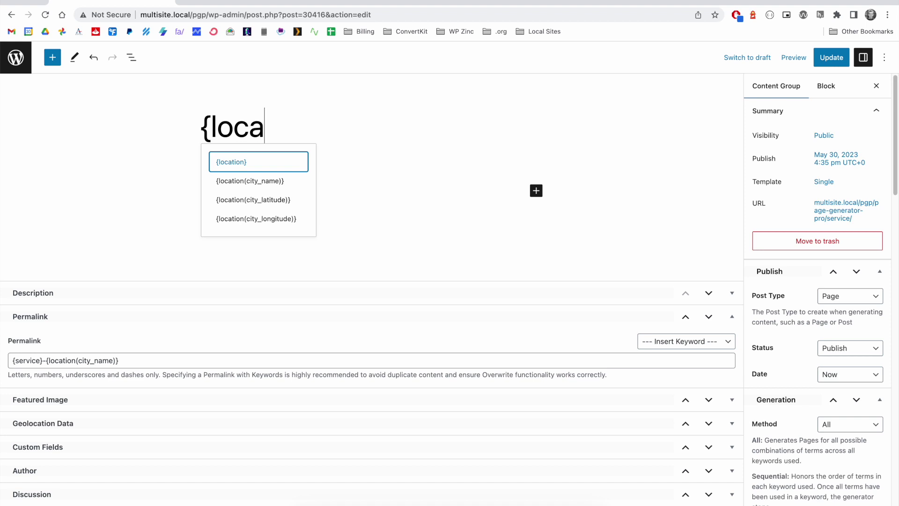
{"action": "type", "text": "n"}
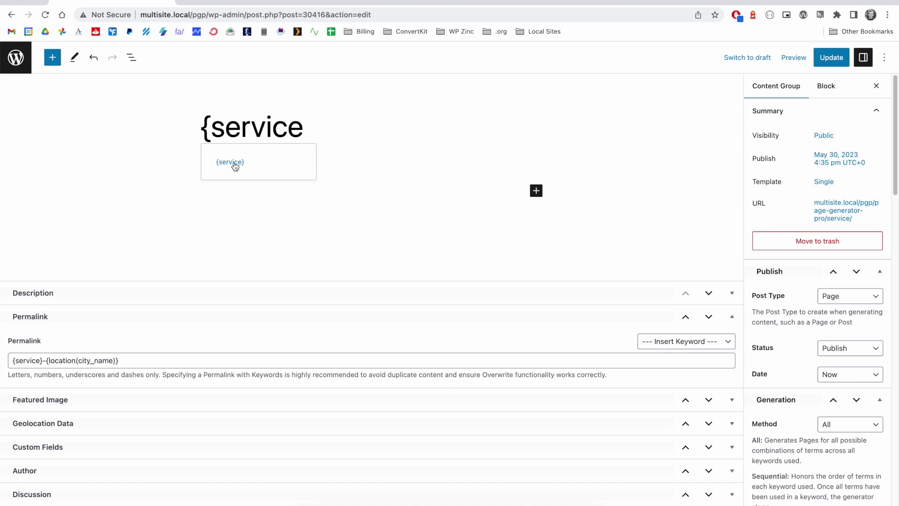
{"action": "left_click", "coordinate": [253, 169]}
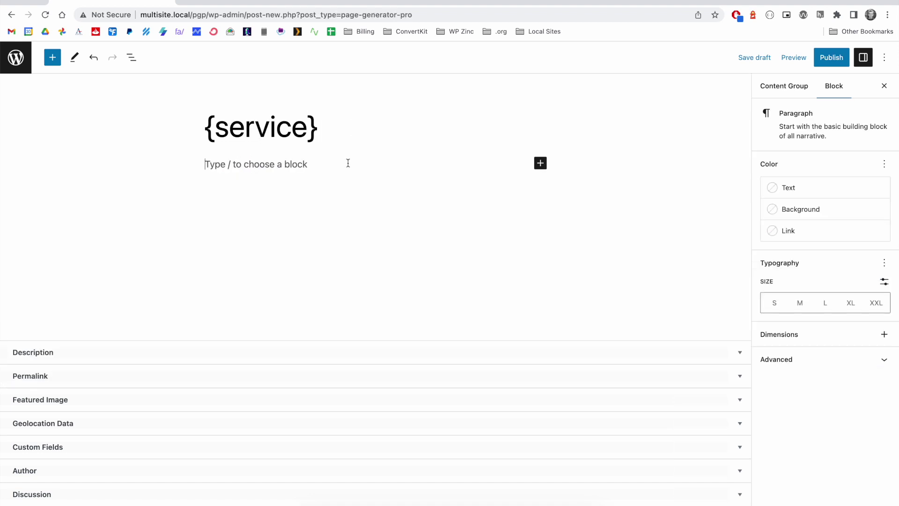
{"action": "type", "text": "Some content about {"}
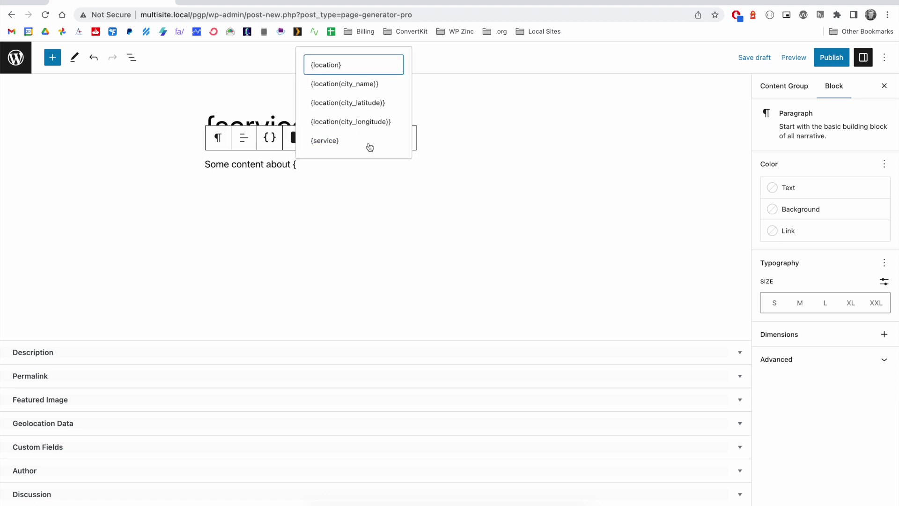
{"action": "left_click", "coordinate": [366, 144]}
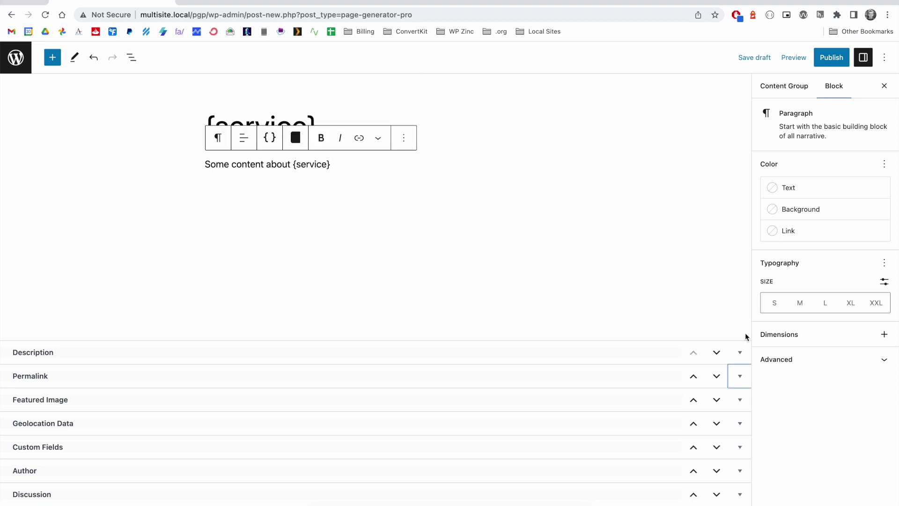
- Expand the Permalink settings and insert a suggested keyword into the empty permalink
{"action": "left_click", "coordinate": [741, 376]}
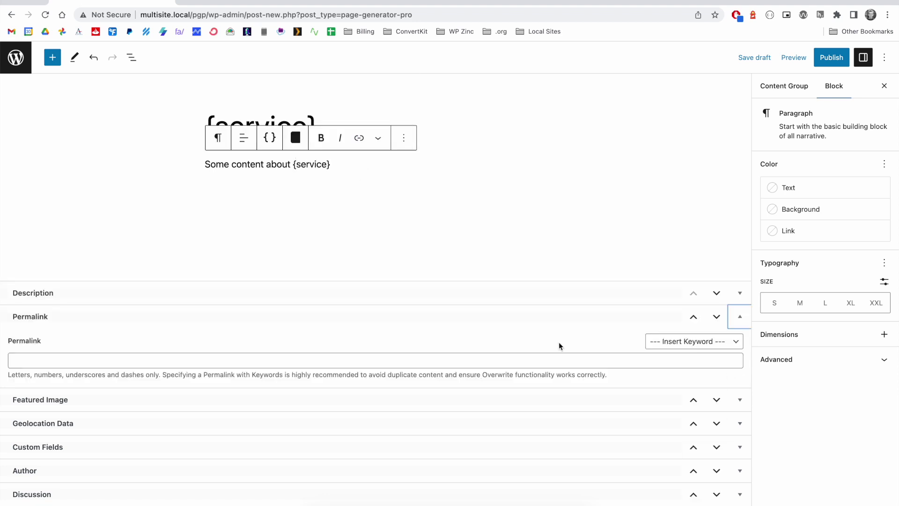
{"action": "left_click", "coordinate": [284, 360]}
{"action": "type", "text": "{"}
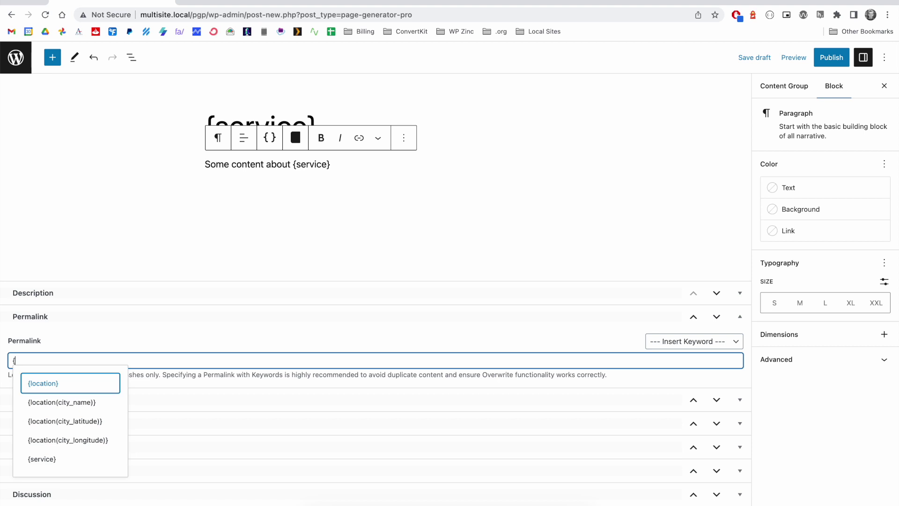
{"action": "key", "text": "Return"}
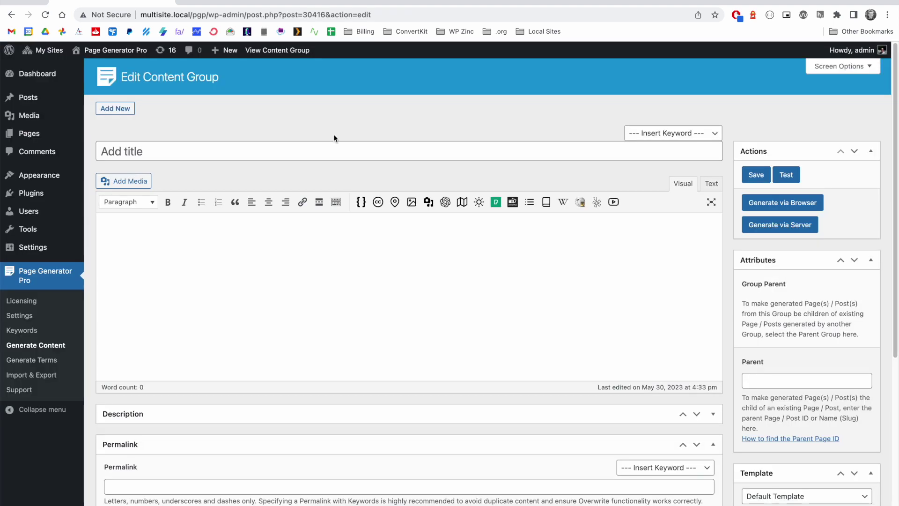
- Set the title of the content group in the classic editor to the suggested {service} keyword
{"action": "left_click", "coordinate": [249, 150]}
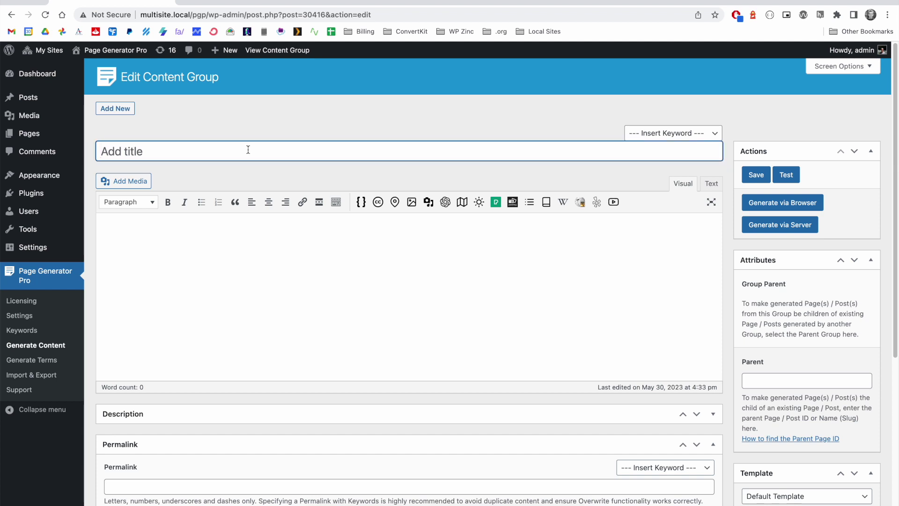
{"action": "type", "text": "{"}
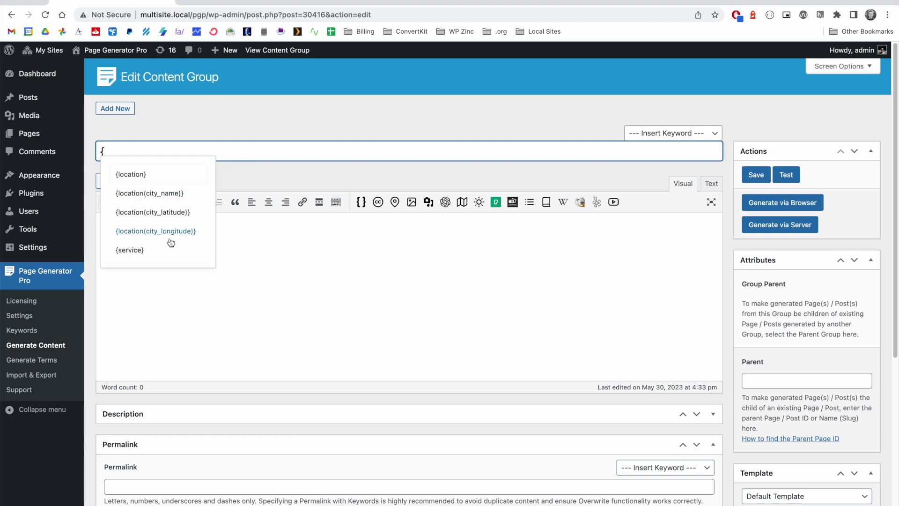
{"action": "left_click", "coordinate": [148, 250]}
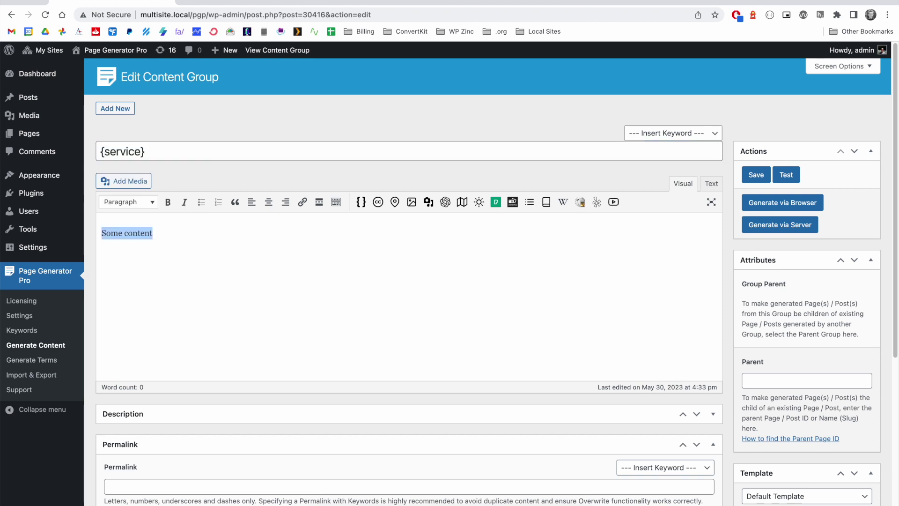
- Write "Some content about {service}" in the content body, picking the keyword from the suggestions
{"action": "type", "text": "Some content"}
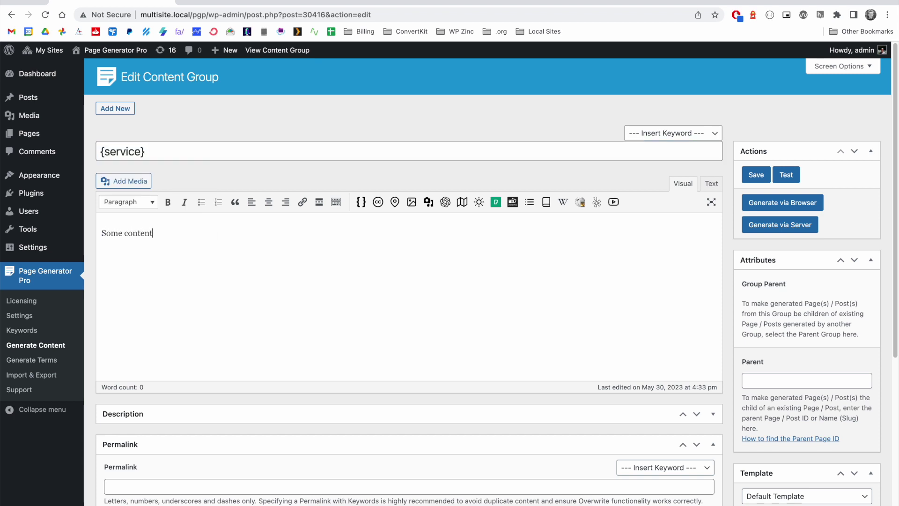
{"action": "type", "text": " about {"}
{"action": "key", "text": "Down"}
{"action": "key", "text": "Down"}
{"action": "key", "text": "Down"}
{"action": "key", "text": "Return"}
- Insert the service keyword into the content group's permalink from the list of available keywords
{"action": "scroll", "coordinate": [627, 205], "scroll_direction": "down", "scroll_amount": 1}
{"action": "scroll", "coordinate": [627, 204], "scroll_direction": "down", "scroll_amount": 3}
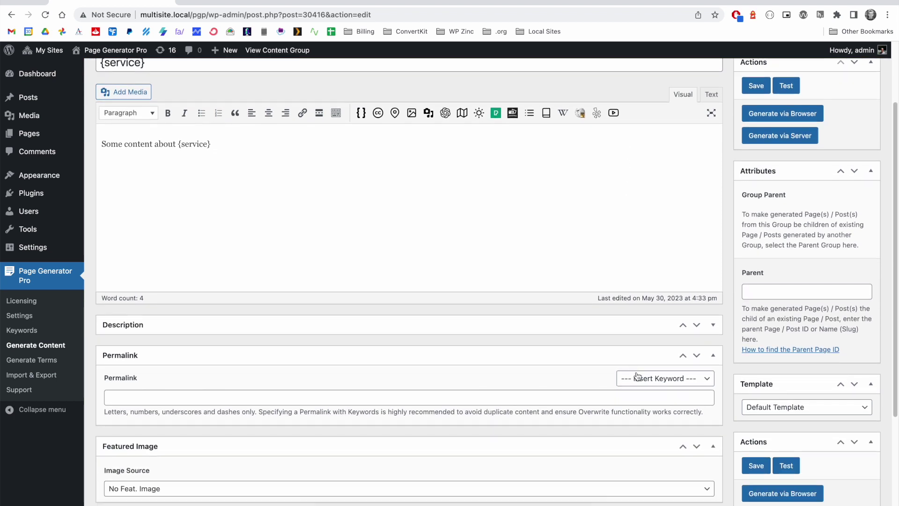
{"action": "left_click", "coordinate": [364, 398]}
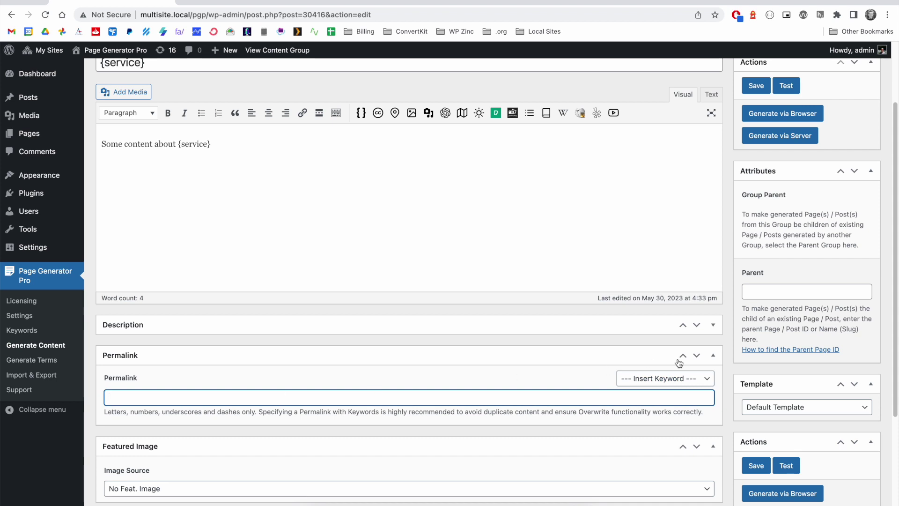
{"action": "left_click", "coordinate": [659, 380]}
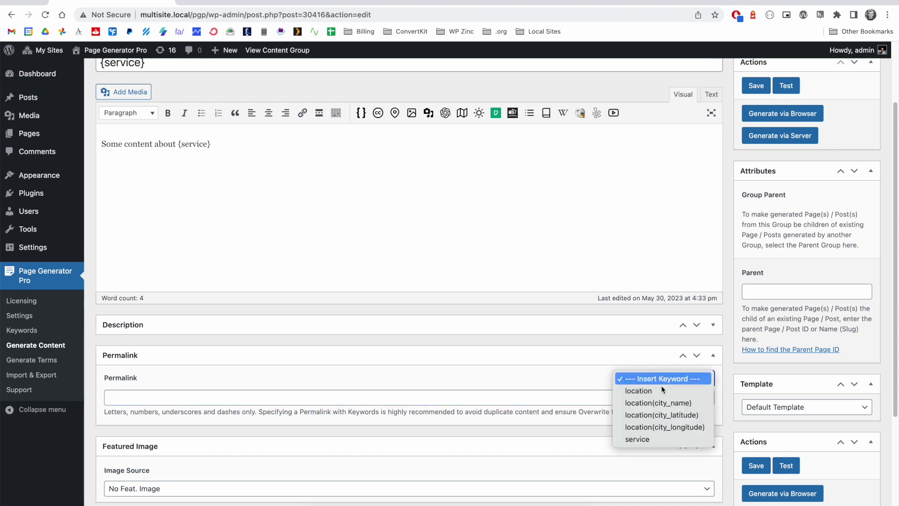
{"action": "left_click", "coordinate": [649, 441]}
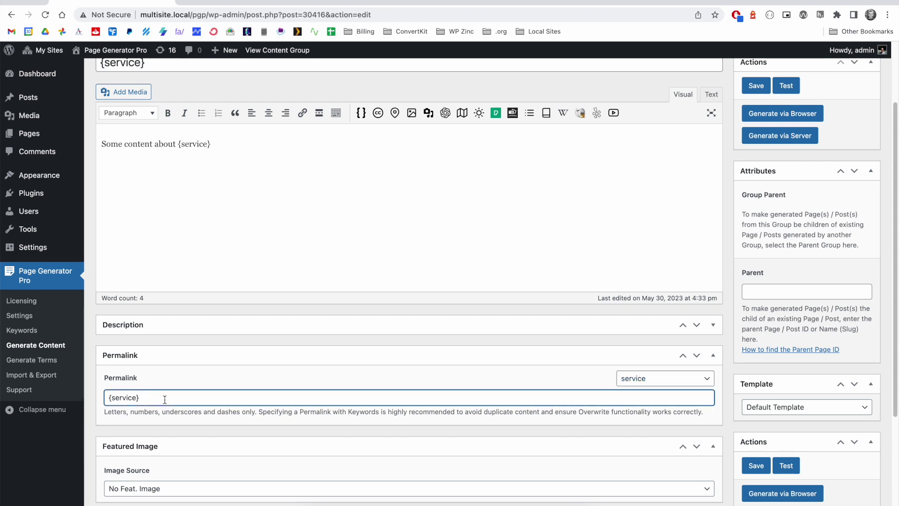
- Bring up the keyword suggestions on a new line below the body text and look over the saved keywords
{"action": "left_click", "coordinate": [213, 143]}
{"action": "key", "text": "Return"}
{"action": "type", "text": "{"}
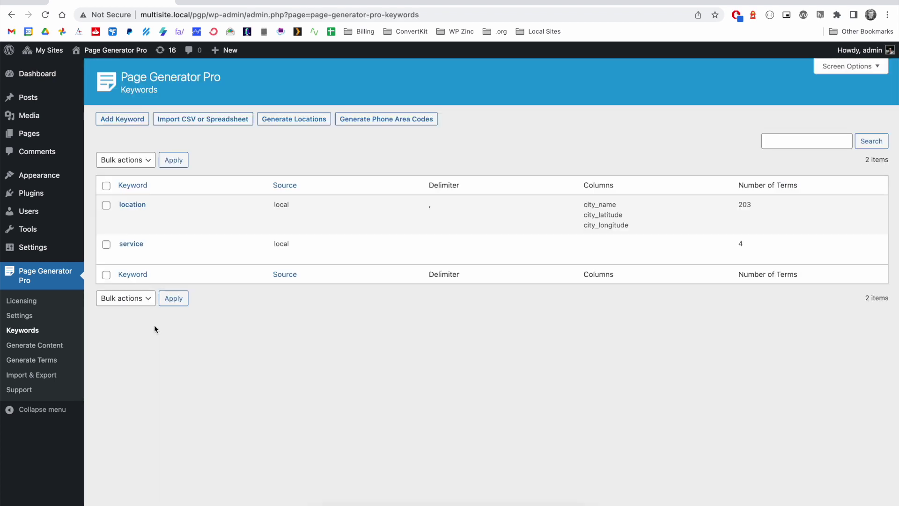
{"action": "mouse_move", "coordinate": [164, 217]}
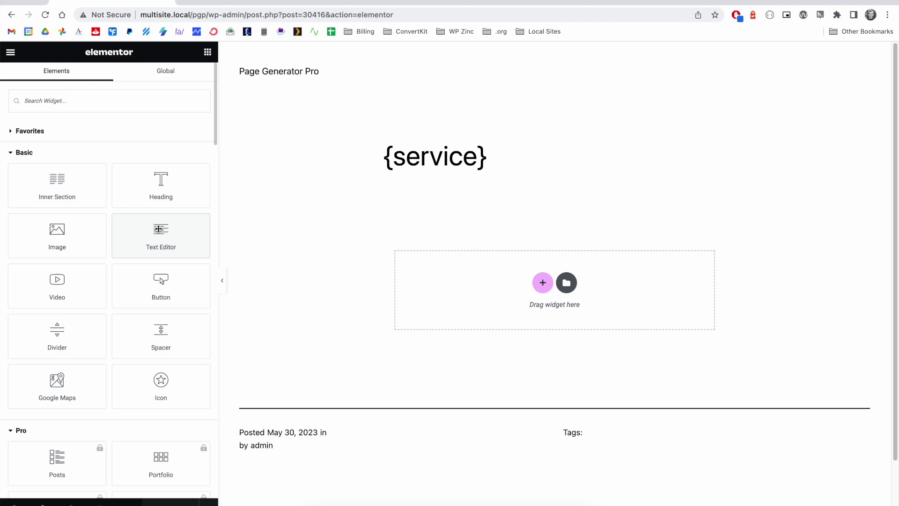
- Add a Text Editor widget to the Elementor page and replace its placeholder text with "Some content about {service}"
{"action": "left_click_drag", "start_coordinate": [162, 236], "coordinate": [530, 297]}
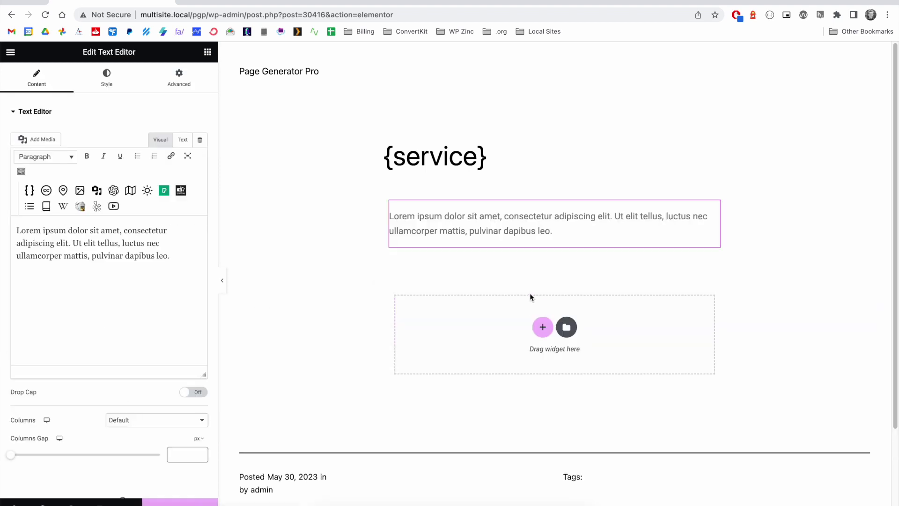
{"action": "left_click_drag", "start_coordinate": [189, 257], "coordinate": [1, 234]}
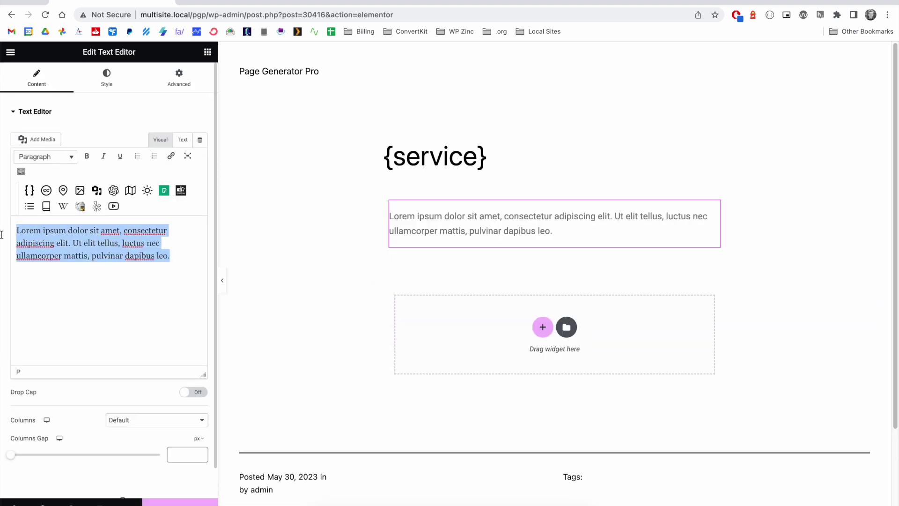
{"action": "key", "text": "BackSpace"}
{"action": "type", "text": "Some content"}
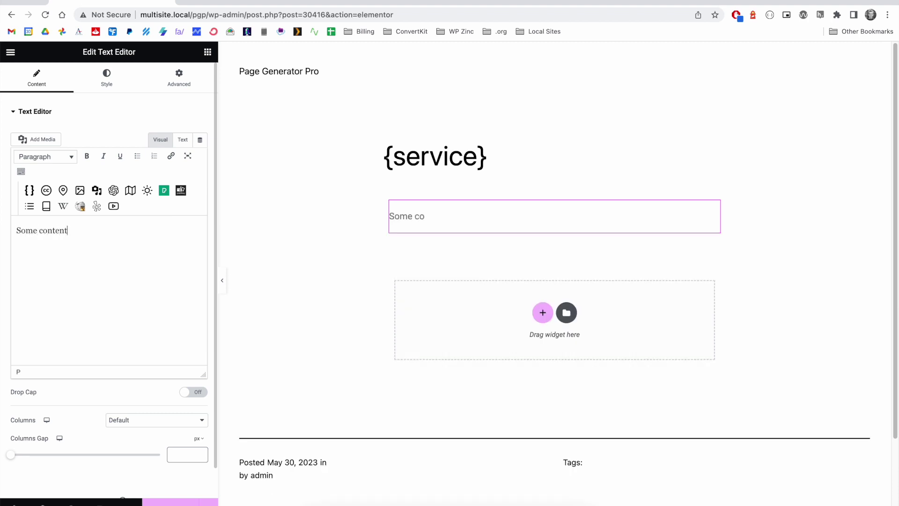
{"action": "type", "text": " about {service"}
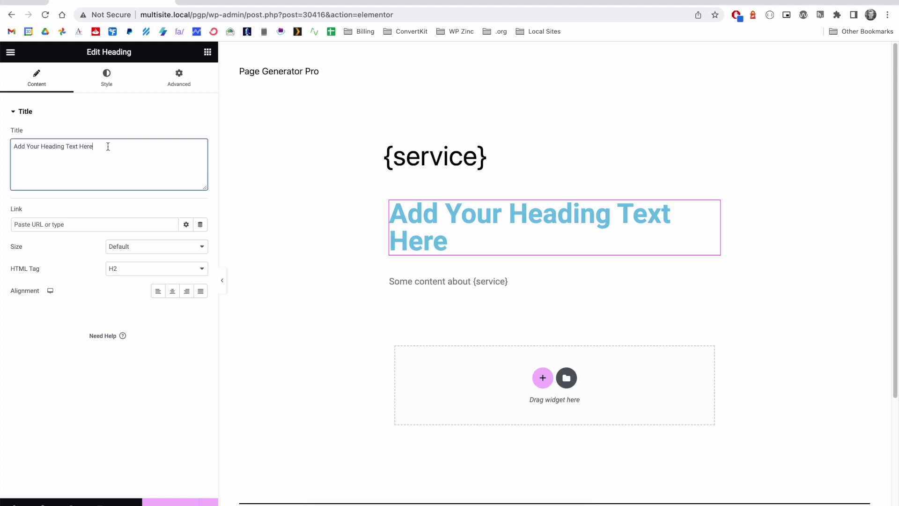
- Replace the Heading widget's placeholder title with {service}
{"action": "left_click_drag", "start_coordinate": [110, 146], "coordinate": [7, 147]}
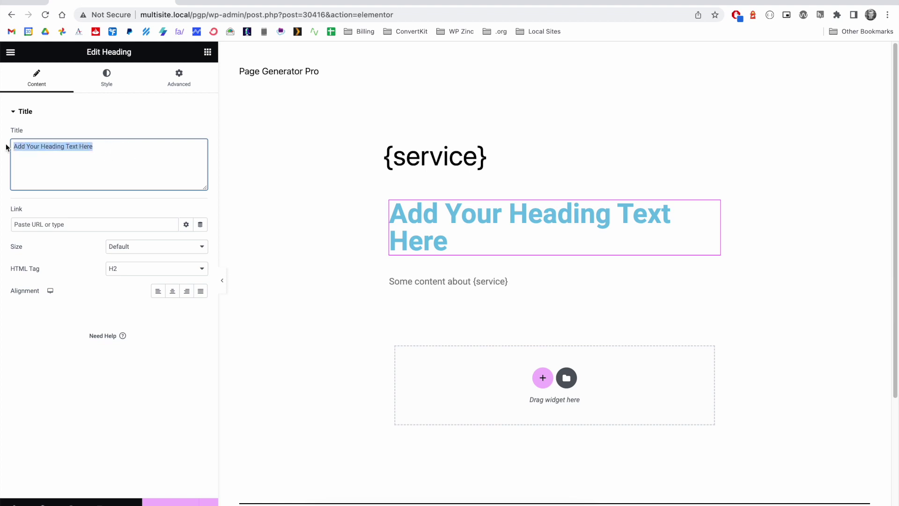
{"action": "key", "text": "BackSpace"}
{"action": "type", "text": "{"}
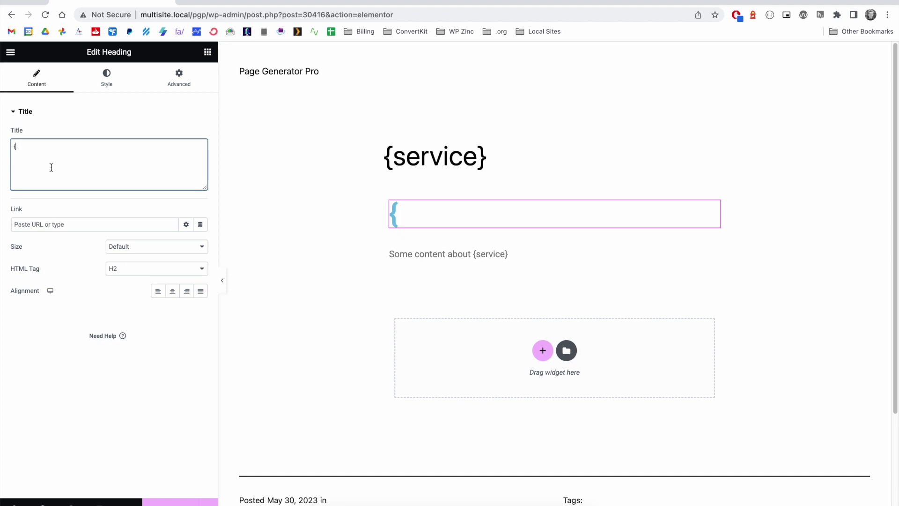
{"action": "key", "text": "BackSpace"}
{"action": "type", "text": "{service}"}
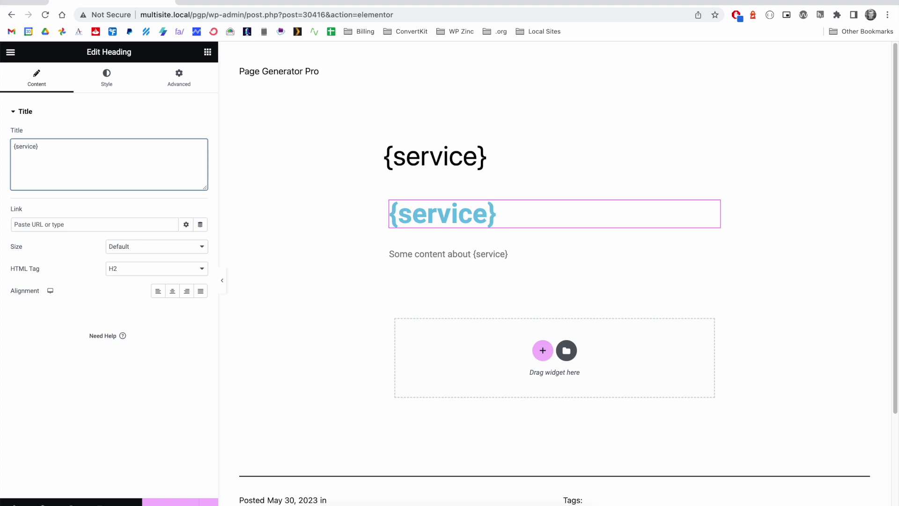
- Check the location keyword's definition and change the Heading widget's title to {location(city_name)}
{"action": "key", "text": "ctrl+Tab"}
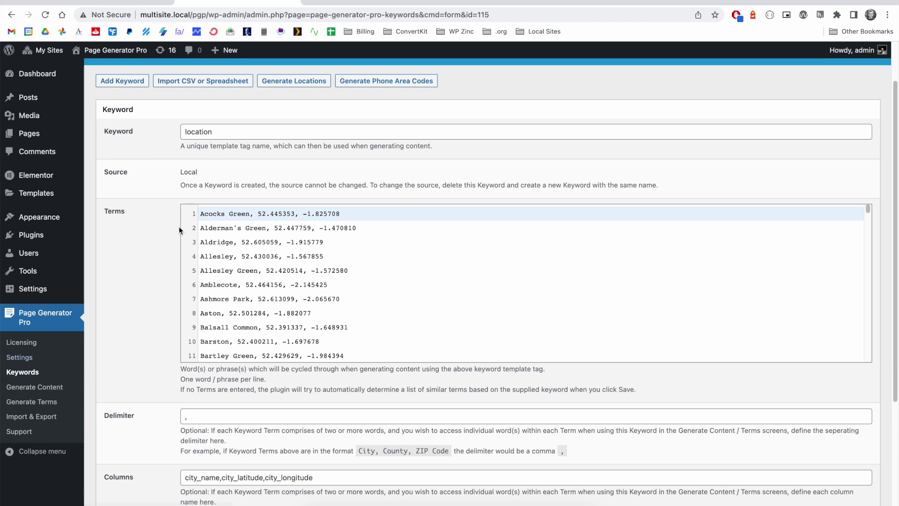
{"action": "double_click", "coordinate": [213, 132]}
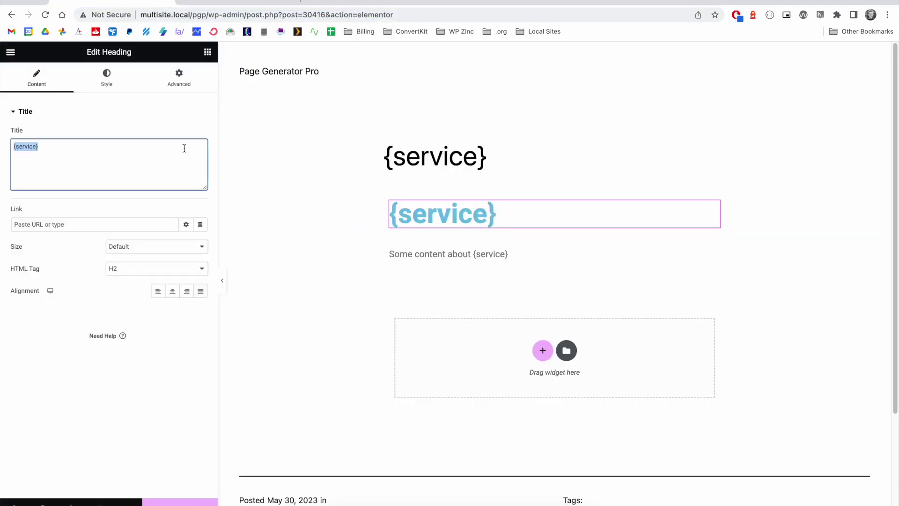
{"action": "key", "text": "BackSpace"}
{"action": "type", "text": "{loc"}
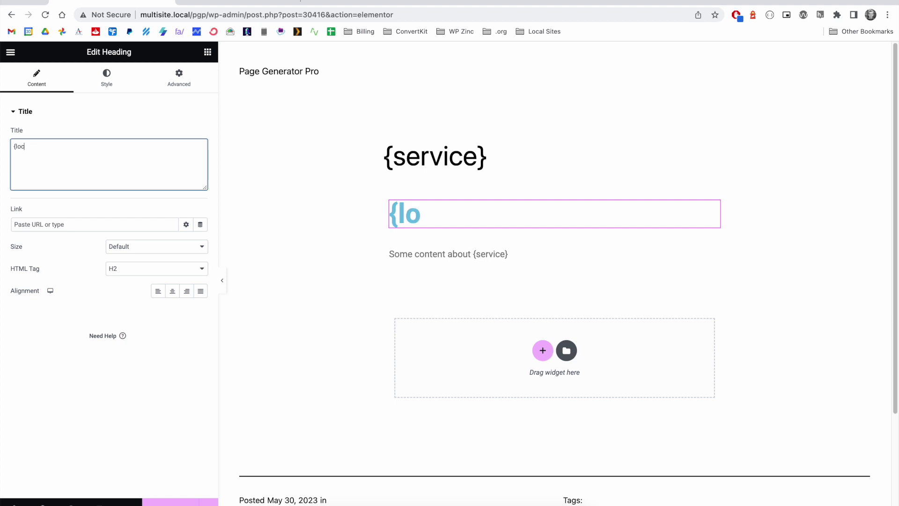
{"action": "type", "text": "ation(city_"}
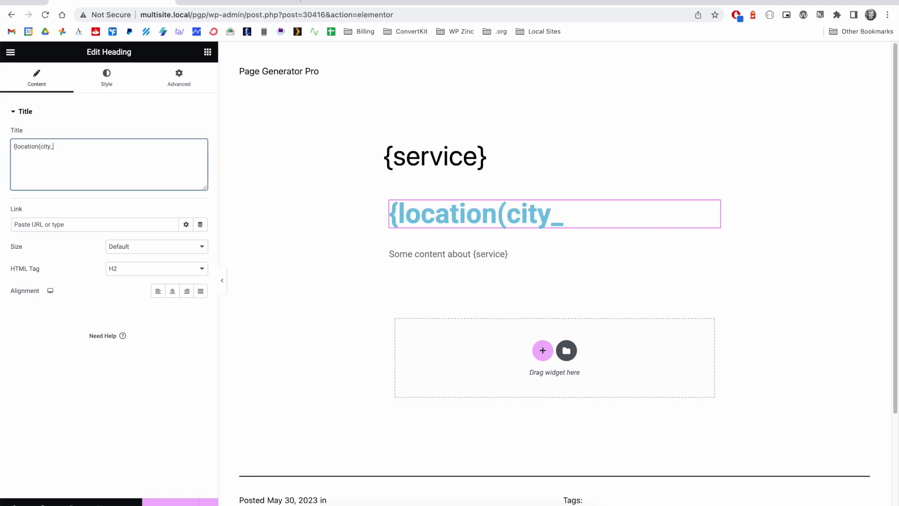
{"action": "type", "text": "name"}
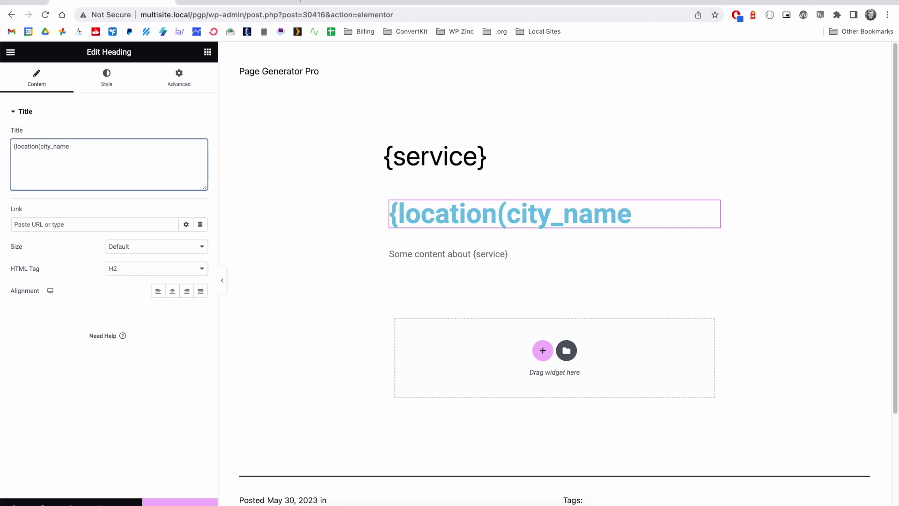
{"action": "type", "text": ")}"}
- Append the suggested {location(city_name)} keyword after {service} in the Text Editor widget
{"action": "left_click", "coordinate": [440, 255]}
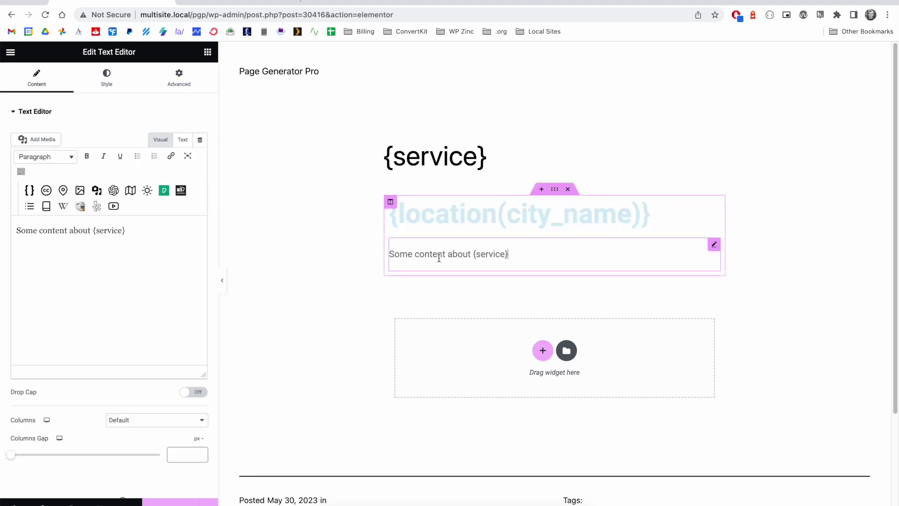
{"action": "left_click", "coordinate": [128, 231]}
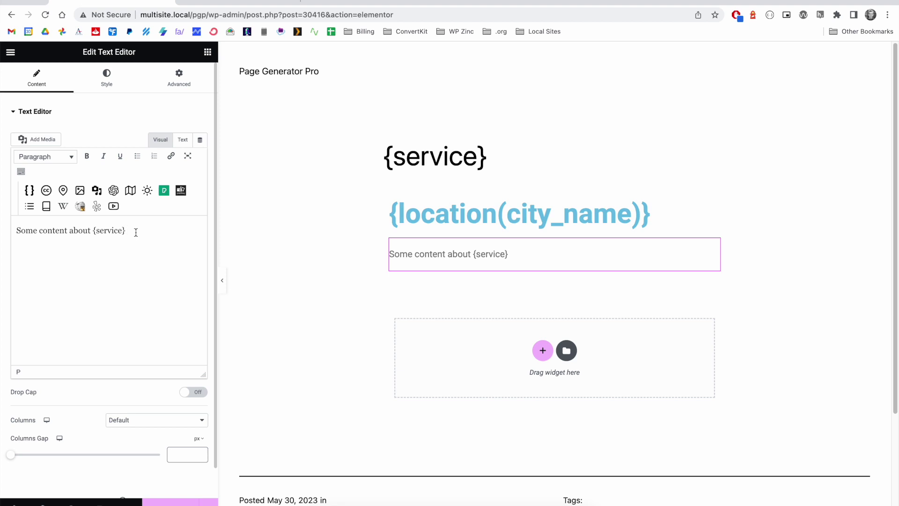
{"action": "type", "text": "{"}
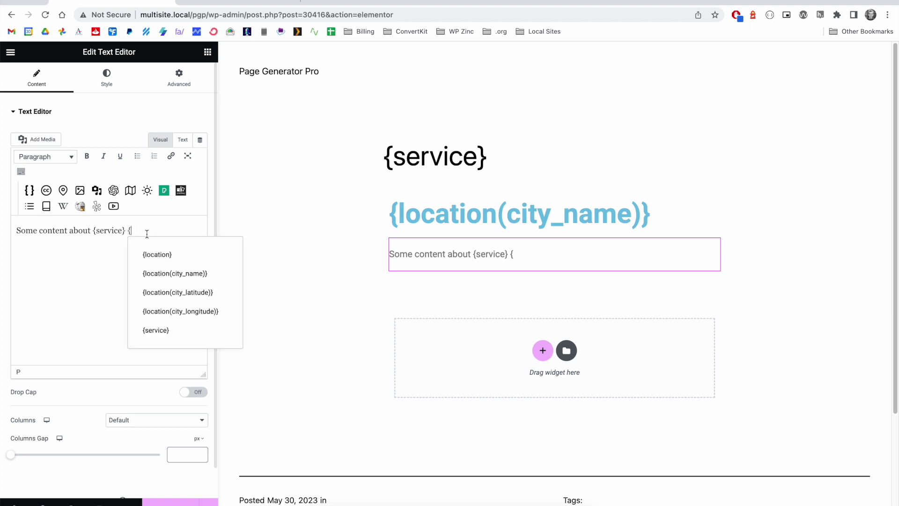
{"action": "left_click", "coordinate": [164, 273]}
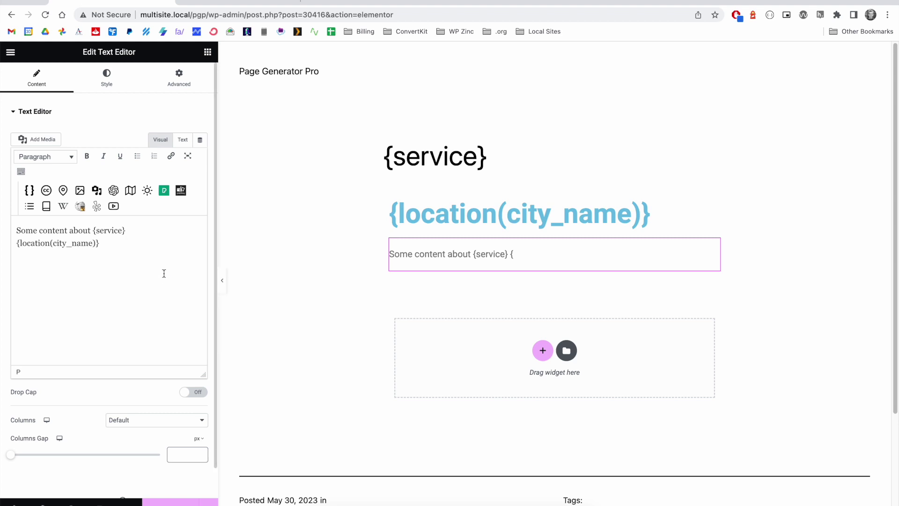
- Remove the {location(city_name)} keyword from the Text Editor widget and select the Heading widget's title text
{"action": "left_click_drag", "start_coordinate": [103, 243], "coordinate": [21, 243]}
{"action": "key", "text": "BackSpace"}
{"action": "key", "text": "BackSpace"}
{"action": "left_click", "coordinate": [451, 217]}
{"action": "triple_click", "coordinate": [83, 155]}
{"action": "left_click", "coordinate": [57, 156]}
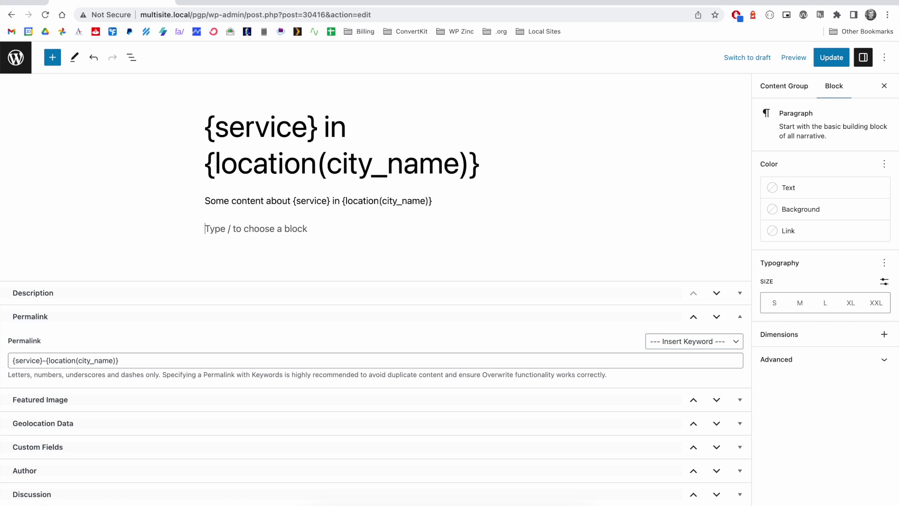
- Examine the terms list of the service keyword, focusing on the first term, Web Design
{"action": "key", "text": "ctrl+Tab"}
{"action": "left_click", "coordinate": [132, 243]}
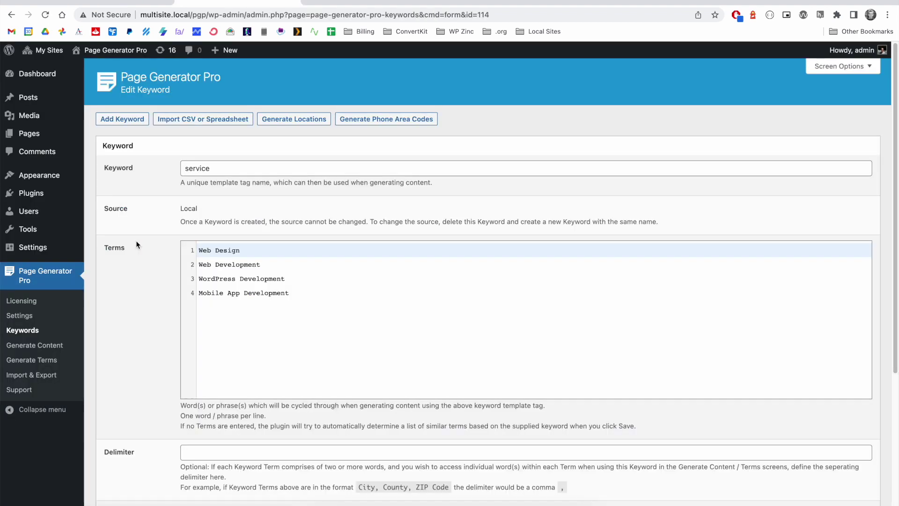
{"action": "left_click", "coordinate": [275, 313]}
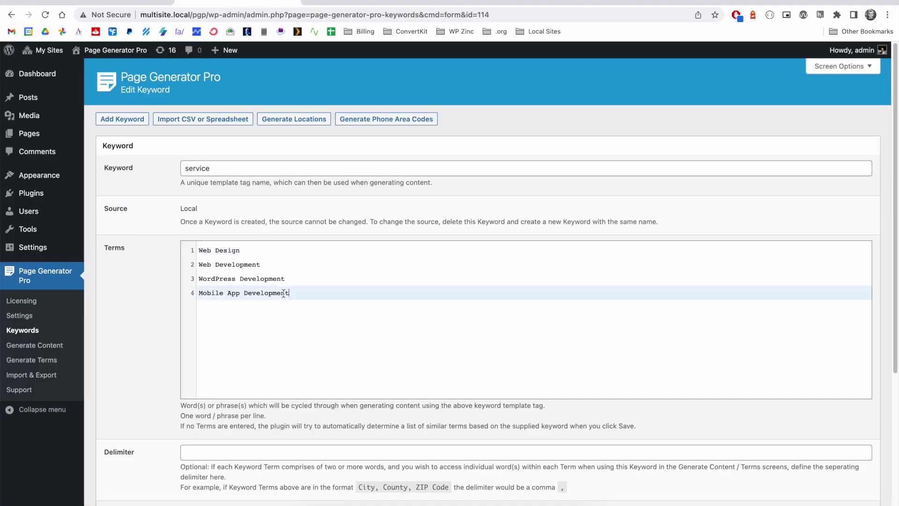
{"action": "key", "text": "super+a"}
{"action": "left_click_drag", "start_coordinate": [246, 250], "coordinate": [199, 251]}
- In the content group's block editor, add the paragraph {service:lowercase_all} below the existing content
{"action": "key", "text": "ctrl+shift+Tab"}
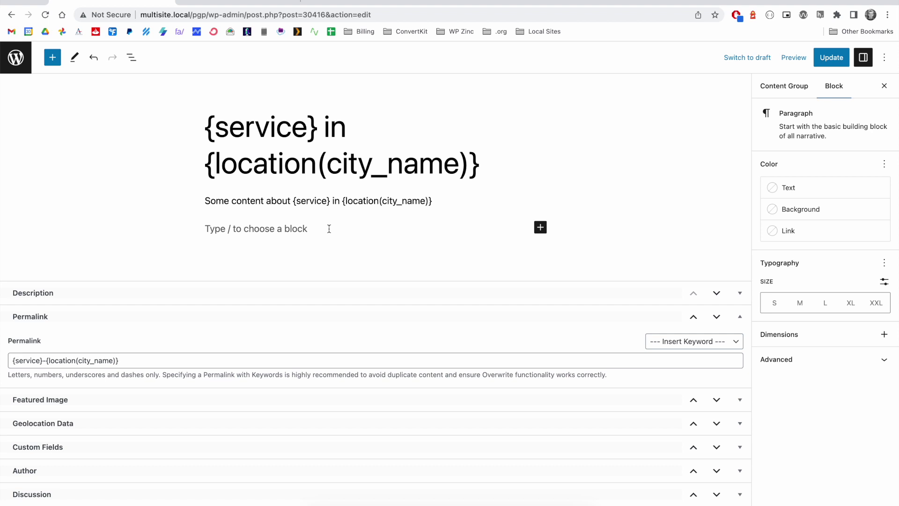
{"action": "type", "text": "{"}
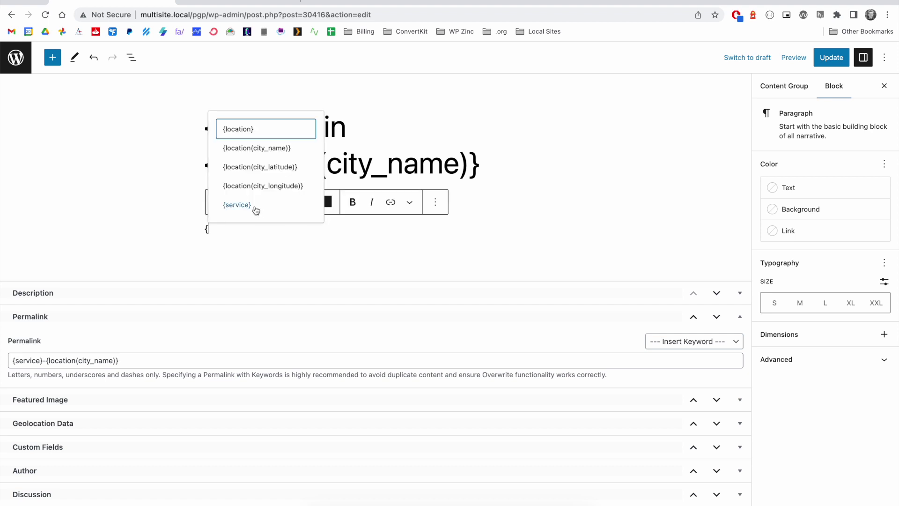
{"action": "left_click", "coordinate": [255, 208]}
{"action": "mouse_move", "coordinate": [239, 228]}
{"action": "left_mouse_down"}
{"action": "mouse_move", "coordinate": [208, 228]}
{"action": "mouse_move", "coordinate": [239, 227]}
{"action": "left_mouse_up"}
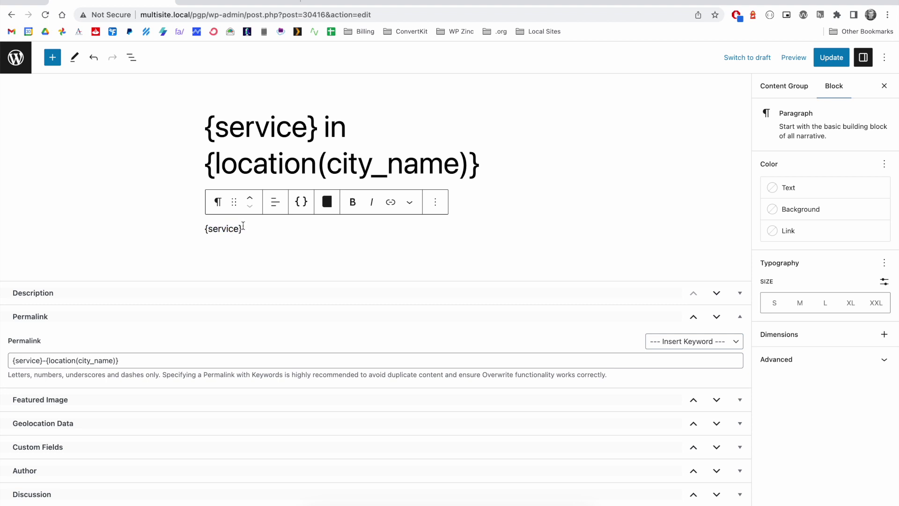
{"action": "type", "text": ":"}
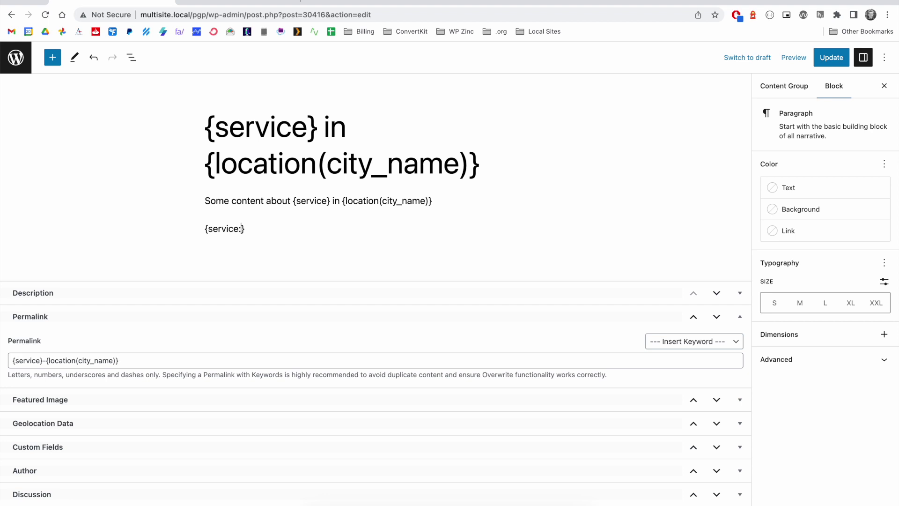
{"action": "type", "text": "lowercase_all"}
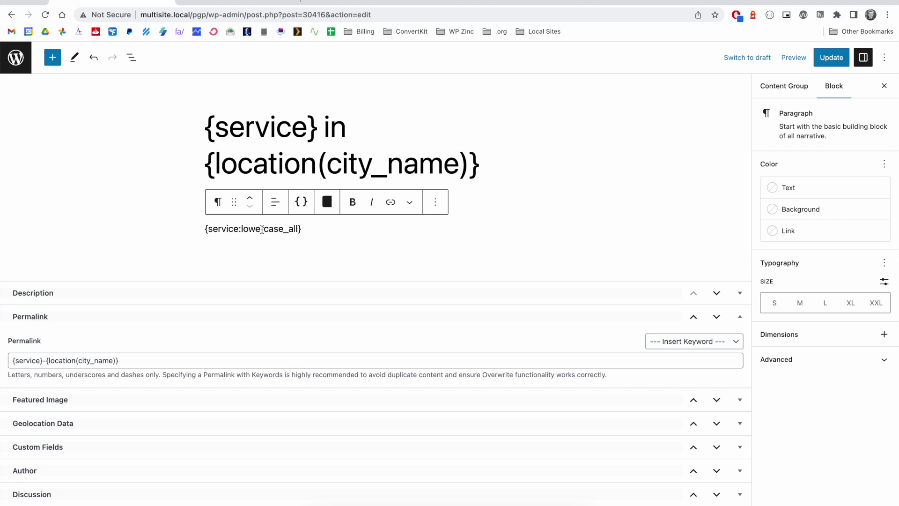
- Save the content group and open a test page generated from it in draft mode
{"action": "key", "text": "ctrl+s"}
{"action": "left_click", "coordinate": [772, 87]}
{"action": "scroll", "coordinate": [895, 360], "scroll_direction": "down", "scroll_amount": 5}
{"action": "scroll", "coordinate": [895, 361], "scroll_direction": "down", "scroll_amount": 10}
{"action": "left_click", "coordinate": [764, 442]}
{"action": "left_click", "coordinate": [538, 84]}
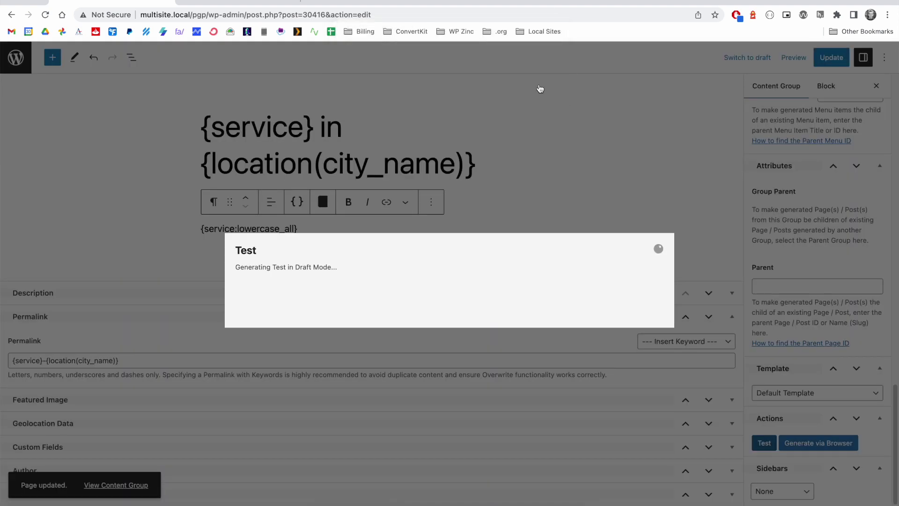
{"action": "left_click", "coordinate": [432, 274]}
- Compare the plain and lowercase service terms on the test page with the first term of the service keyword
{"action": "left_click_drag", "start_coordinate": [368, 266], "coordinate": [418, 266]}
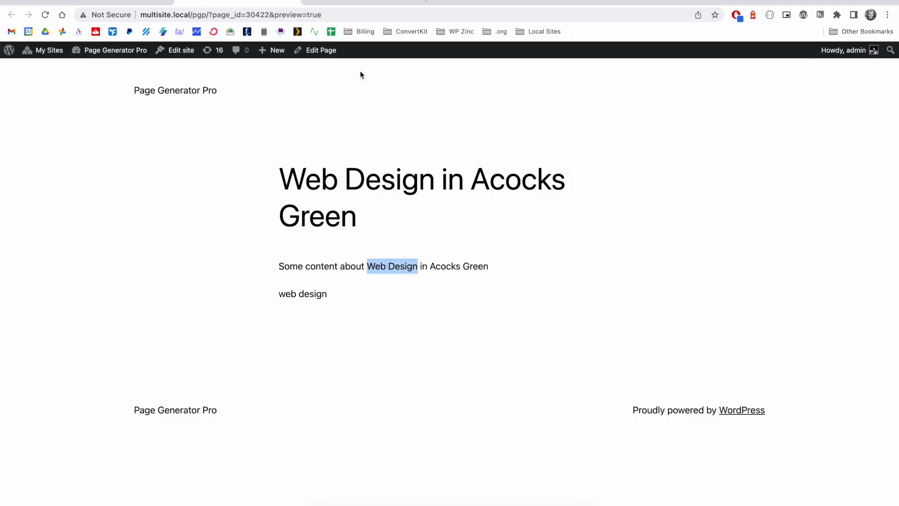
{"action": "left_click", "coordinate": [363, 2]}
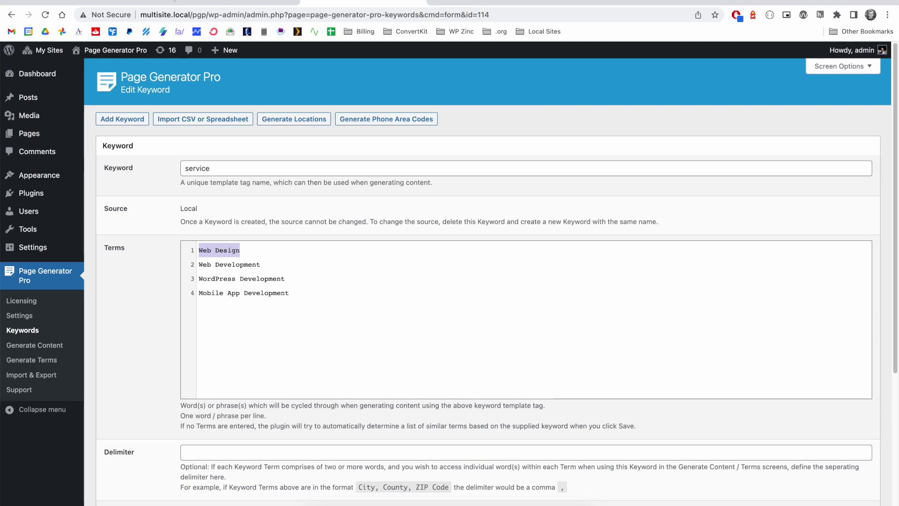
{"action": "left_click", "coordinate": [236, 2]}
{"action": "left_click_drag", "start_coordinate": [327, 294], "coordinate": [278, 294]}
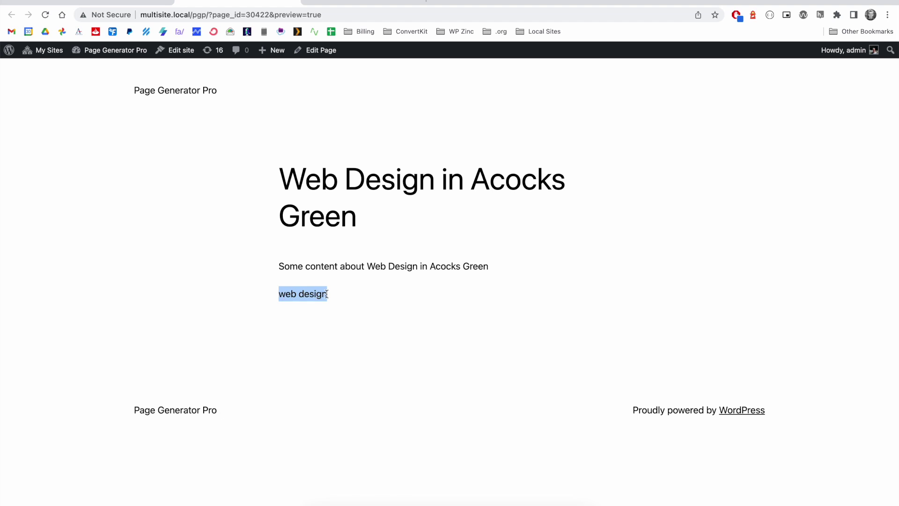
- Back in the content group, add the paragraph {service:uppercase_all} below the lowercase one
{"action": "left_click", "coordinate": [112, 2]}
{"action": "type", "text": "servi"}
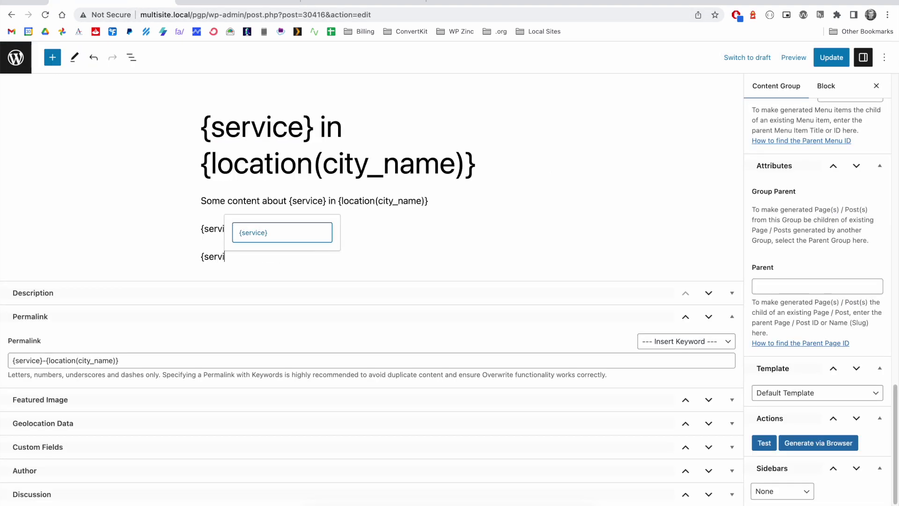
{"action": "type", "text": "ce:uppercase_all}"}
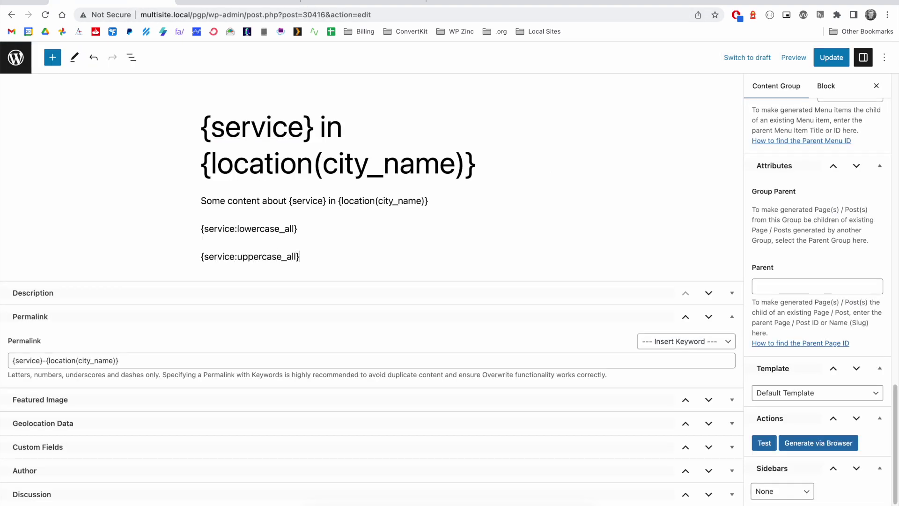
- Add two more paragraphs containing {service:url} and {service:url:uppercase_all}
{"action": "key", "text": "Return"}
{"action": "type", "text": "{service:"}
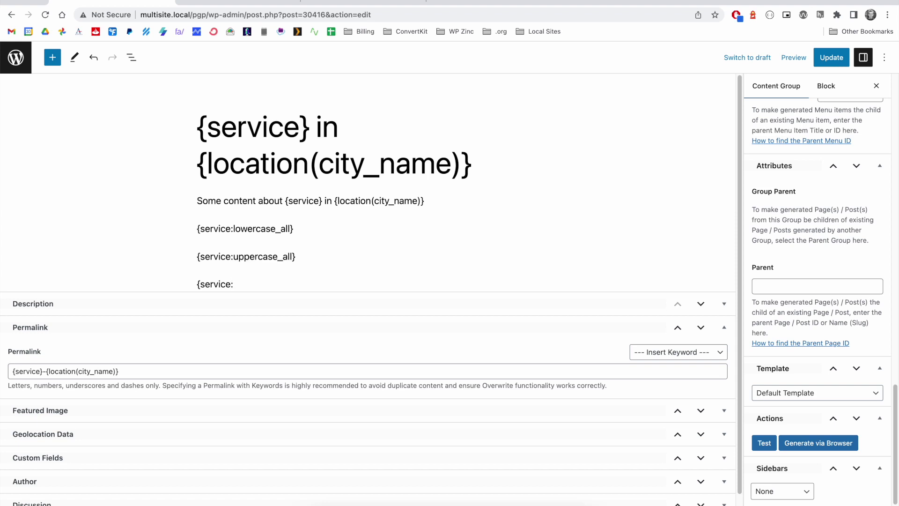
{"action": "type", "text": "url}"}
{"action": "key", "text": "Return"}
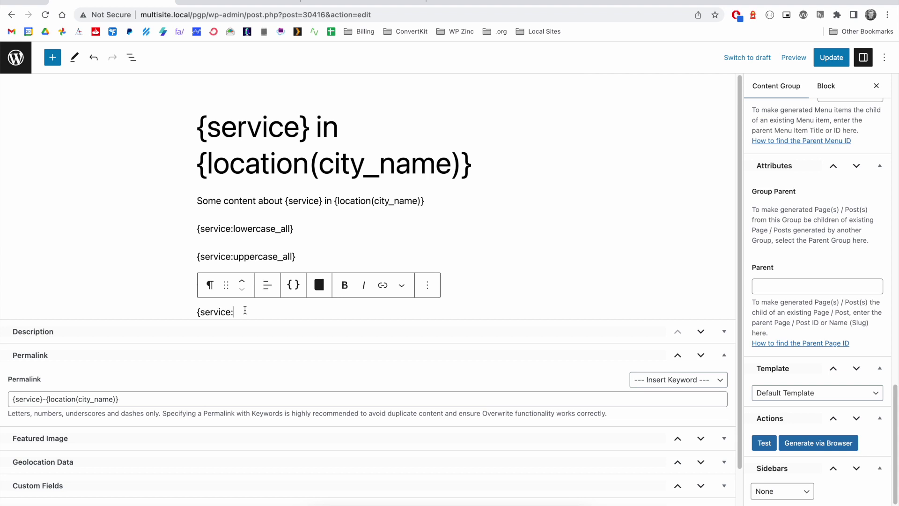
{"action": "type", "text": "url"}
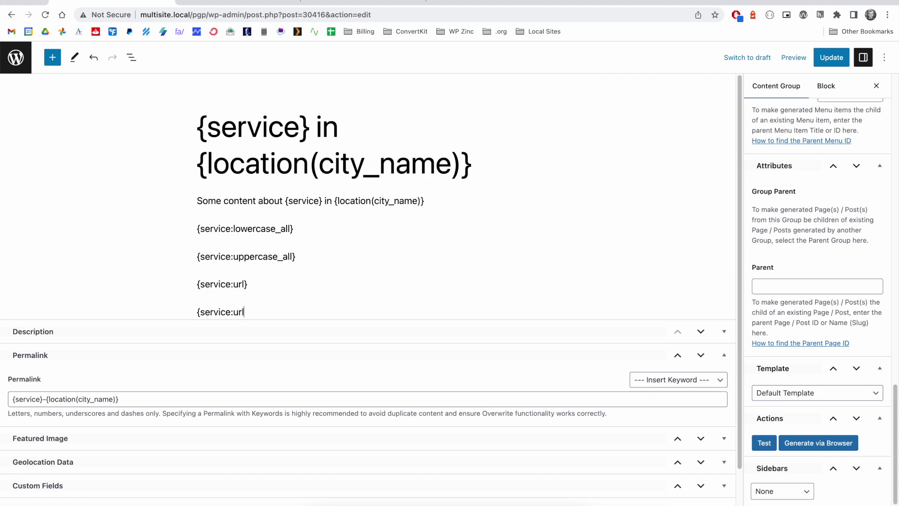
{"action": "type", "text": ":uppercase_all"}
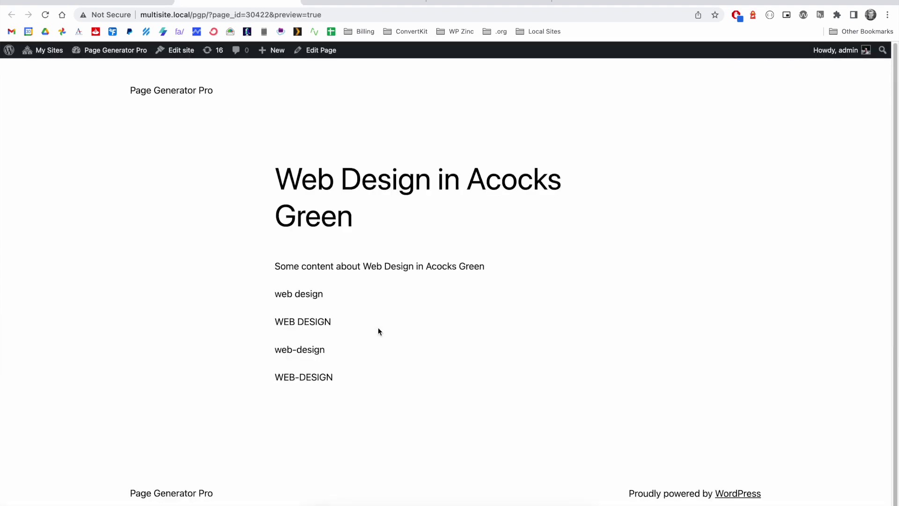
- Examine the line produced by {service:url:uppercase_all} on the generated test page, and go back to the content group
{"action": "triple_click", "coordinate": [306, 377]}
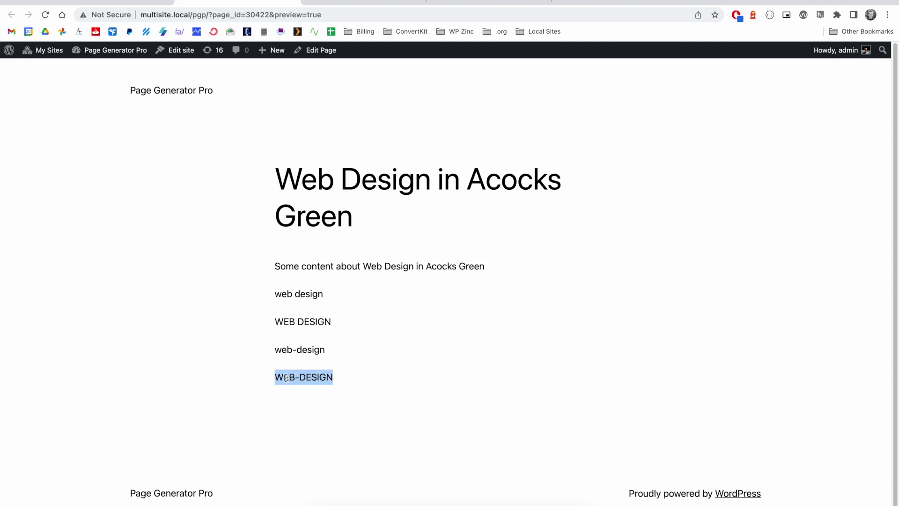
{"action": "left_click_drag", "start_coordinate": [276, 377], "coordinate": [334, 378]}
{"action": "key", "text": "ctrl+shift+Tab"}
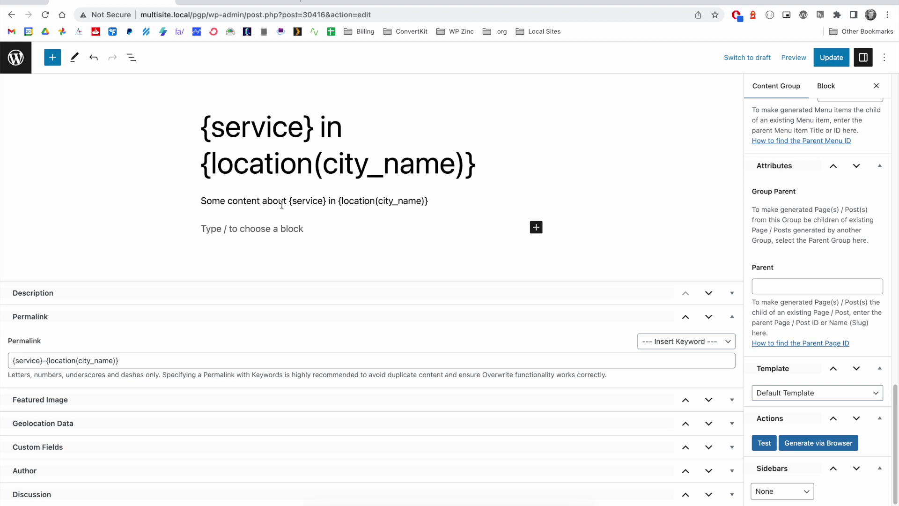
- Check the order of the terms in the service keyword's definition
{"action": "left_click", "coordinate": [230, 3]}
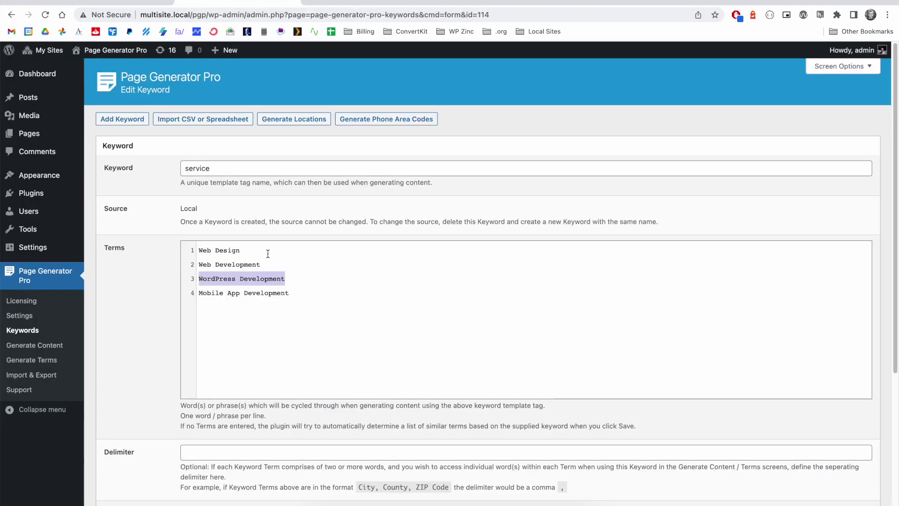
{"action": "left_click_drag", "start_coordinate": [268, 254], "coordinate": [170, 249]}
{"action": "left_click", "coordinate": [143, 6]}
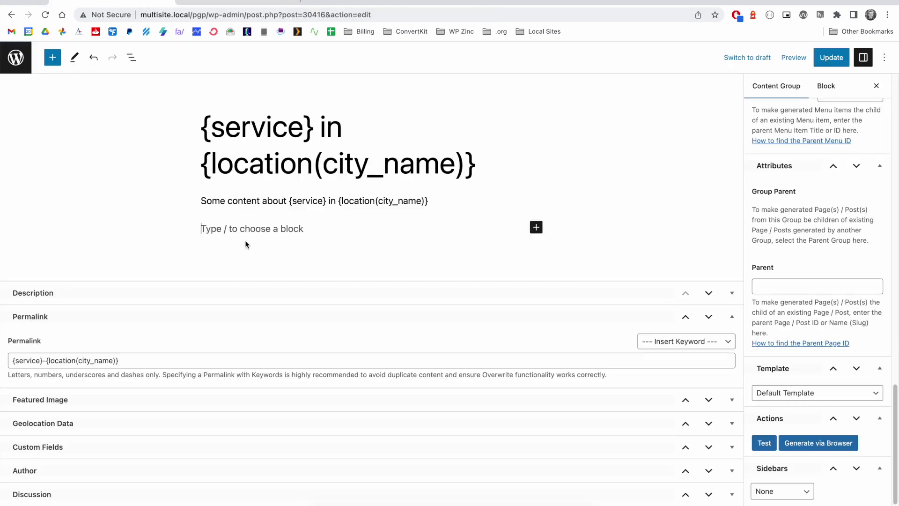
{"action": "left_click", "coordinate": [230, 4]}
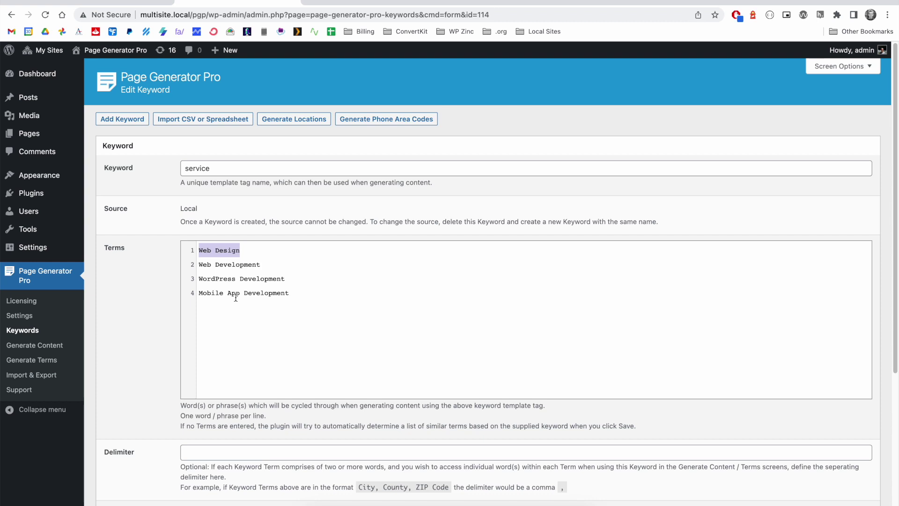
- In the content group, add the paragraph "We also provide {service:2} and {service:3} services." below the first paragraph
{"action": "left_click", "coordinate": [144, 5]}
{"action": "type", "text": "We also provide {service:2} and {service:3} services."}
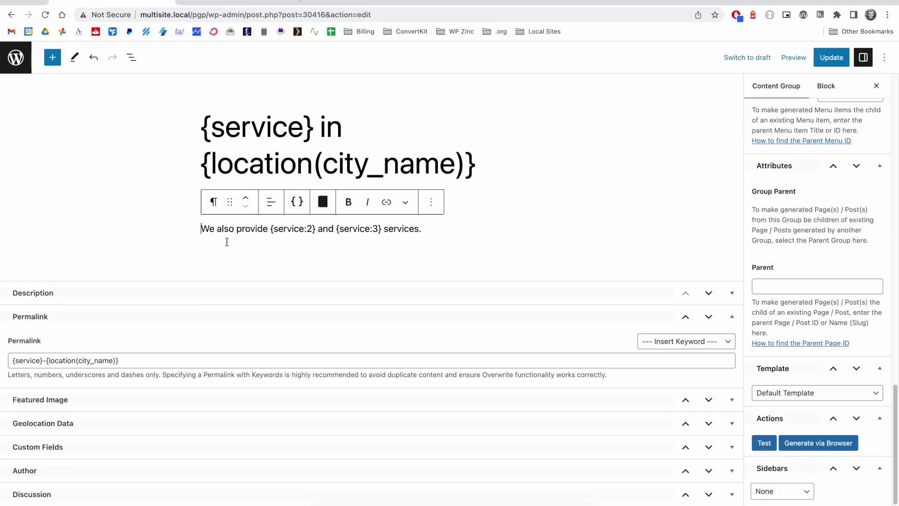
{"action": "key", "text": "Escape"}
{"action": "left_click", "coordinate": [274, 230]}
{"action": "left_click", "coordinate": [201, 230]}
{"action": "type", "text": "Some content about {service} in {location(city_name)}"}
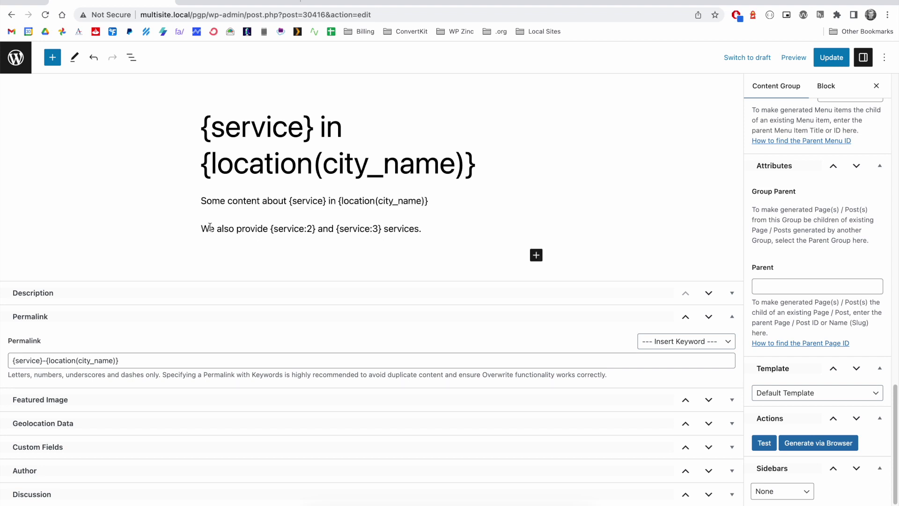
- Generate a draft test page using the {service:2} and {service:3} keywords and open it
{"action": "left_click", "coordinate": [764, 442]}
{"action": "left_click", "coordinate": [544, 84]}
{"action": "left_click", "coordinate": [393, 274]}
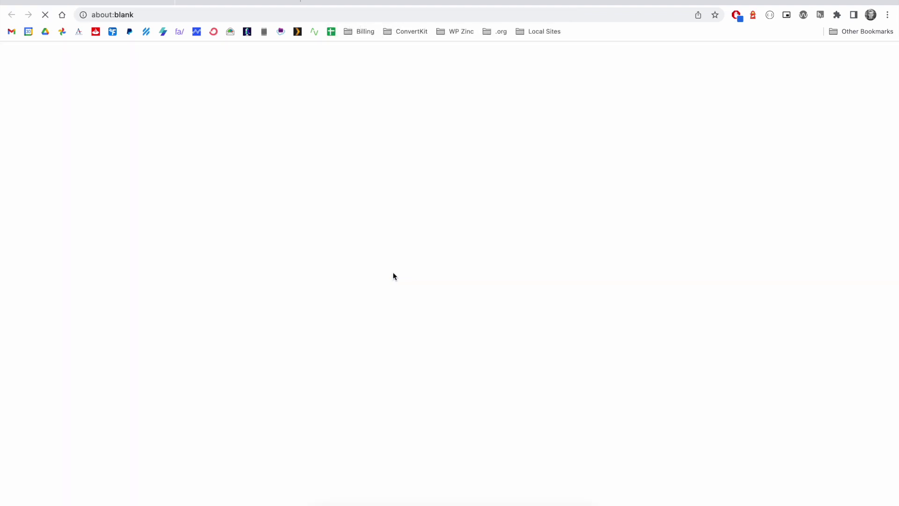
- Compare the service terms in the test page's title and paragraphs with the second and third terms of the service keyword
{"action": "left_click_drag", "start_coordinate": [280, 184], "coordinate": [431, 186]}
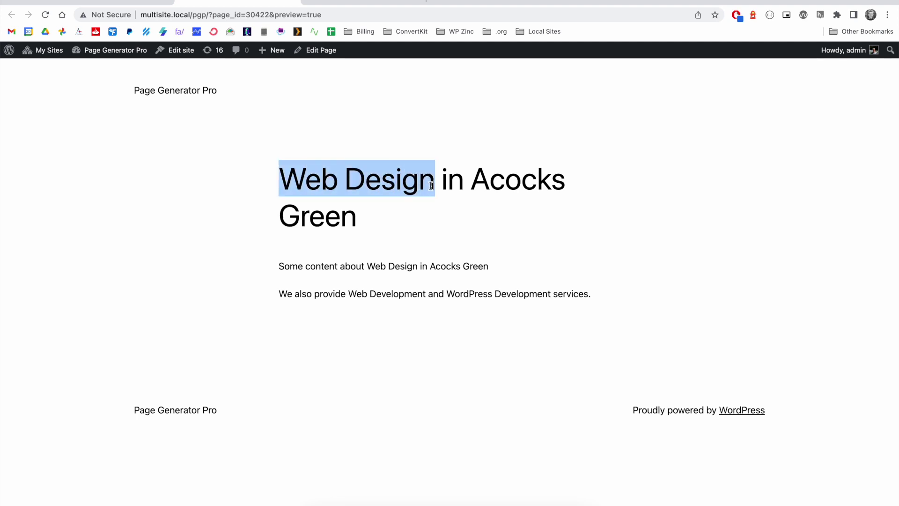
{"action": "left_click_drag", "start_coordinate": [367, 267], "coordinate": [418, 267]}
{"action": "left_click", "coordinate": [354, 295]}
{"action": "left_click_drag", "start_coordinate": [355, 295], "coordinate": [552, 294]}
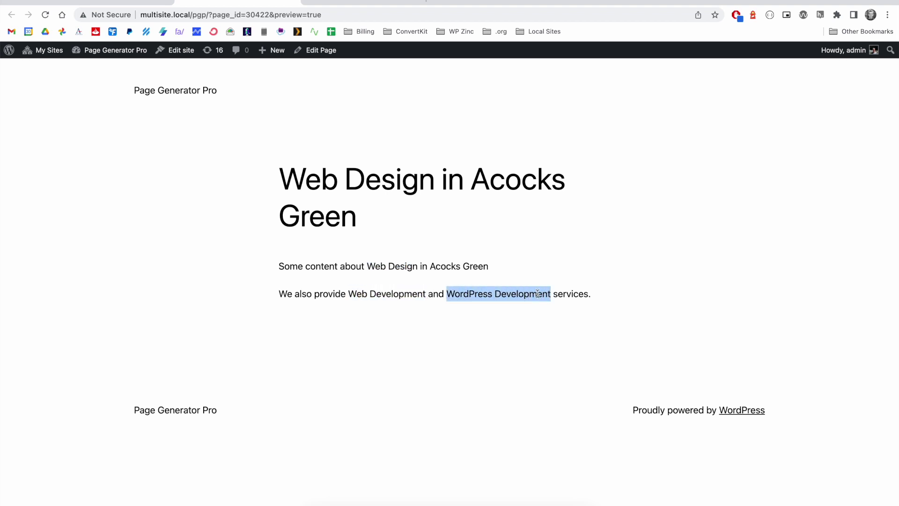
{"action": "left_click", "coordinate": [131, 3]}
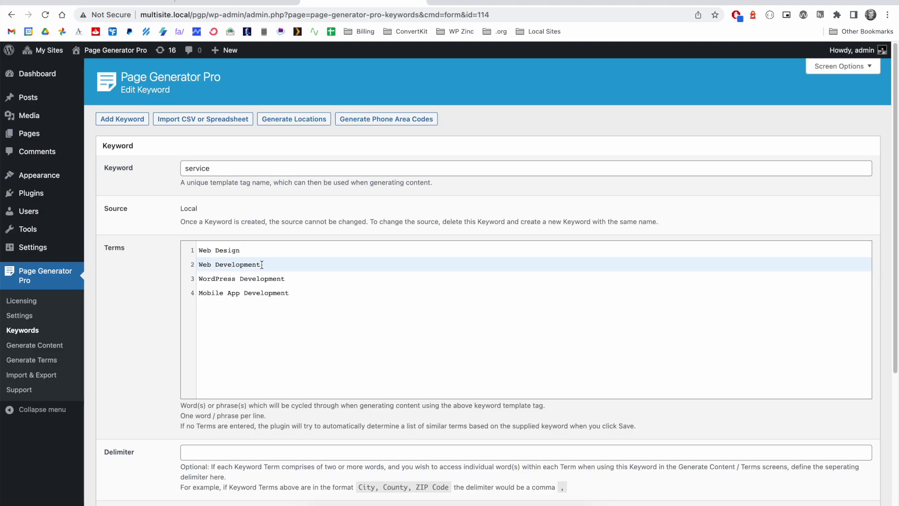
{"action": "left_click_drag", "start_coordinate": [262, 265], "coordinate": [199, 265]}
{"action": "left_click_drag", "start_coordinate": [300, 280], "coordinate": [173, 280]}
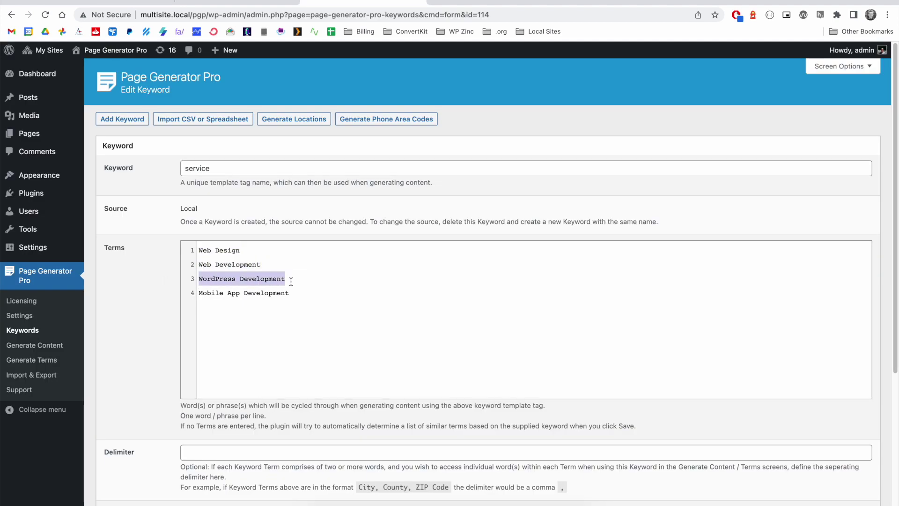
- In the content group, add the paragraph "We also provide {service:random} services in {location(city_name)}" below the first one
{"action": "key", "text": "ctrl+shift+Tab"}
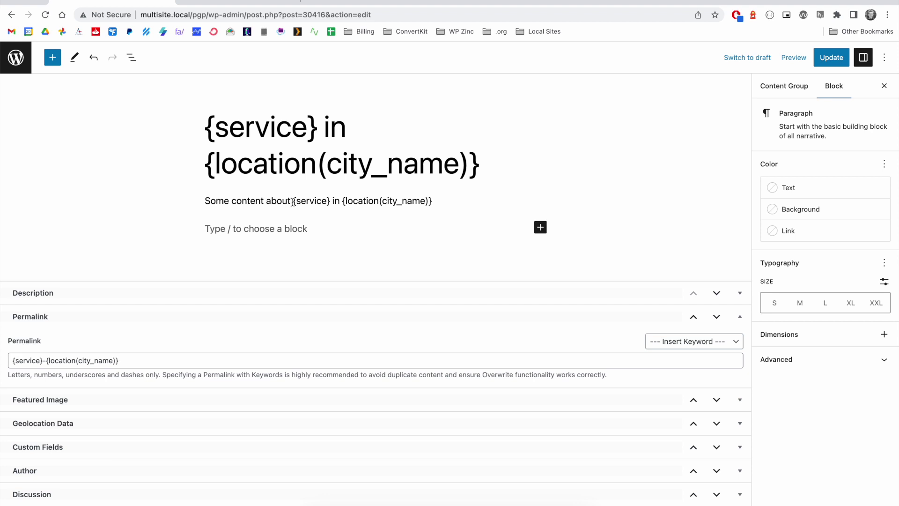
{"action": "type", "text": "We also provide {ser"}
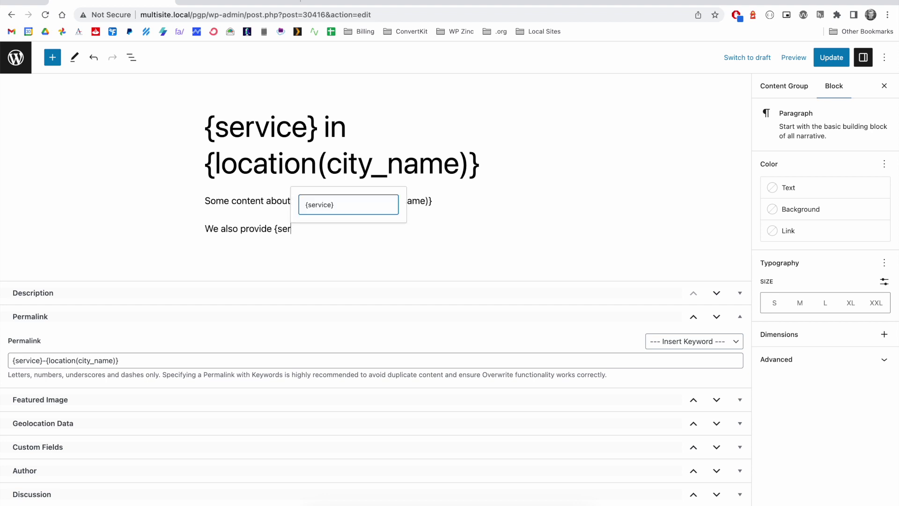
{"action": "type", "text": "vice:random"}
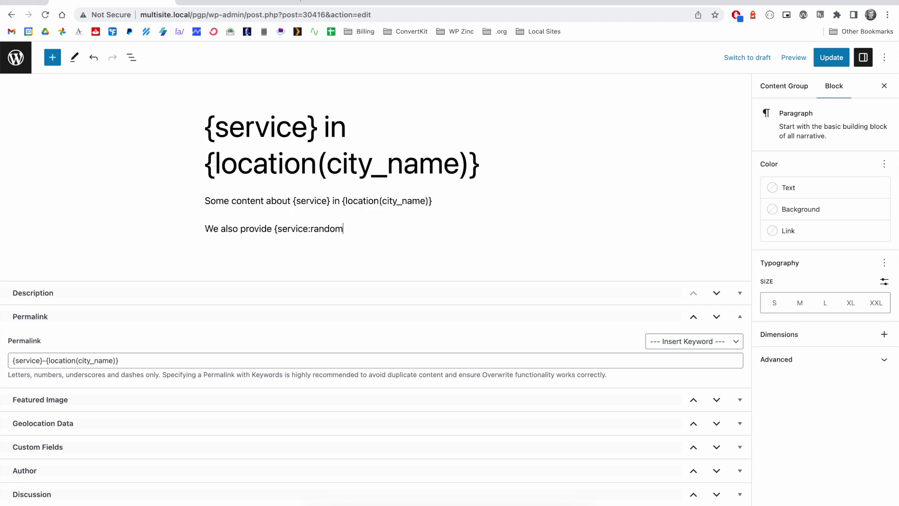
{"action": "type", "text": "}"}
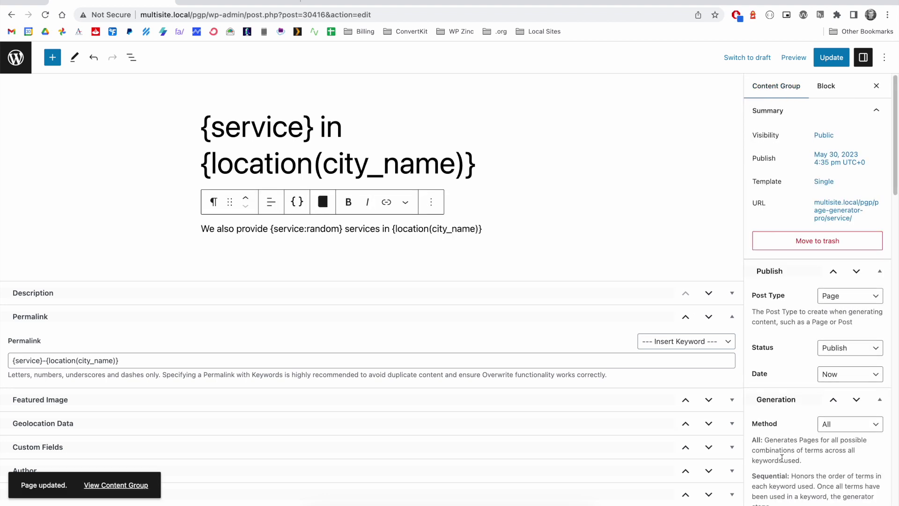
- Generate a draft test page from the content group with the {service:random} keyword and open it
{"action": "scroll", "coordinate": [817, 281], "scroll_direction": "down", "scroll_amount": 10}
{"action": "left_click", "coordinate": [764, 443]}
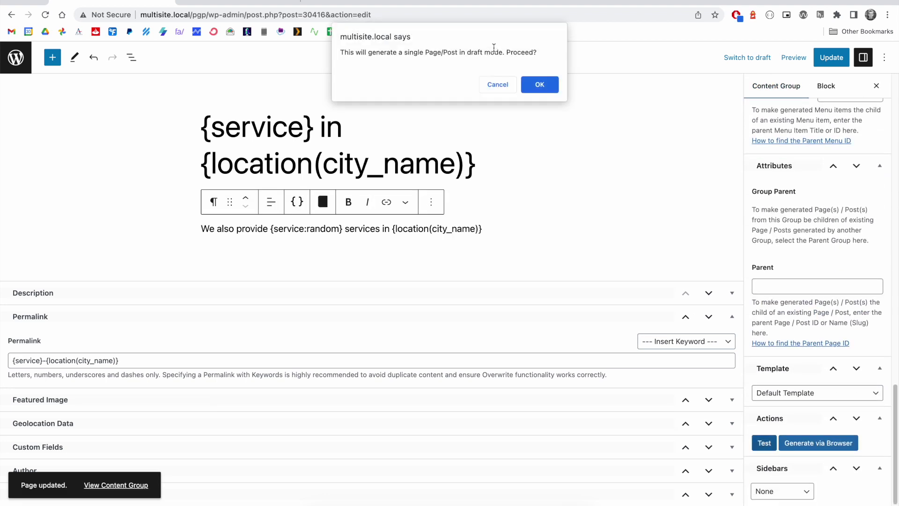
{"action": "left_click", "coordinate": [538, 84]}
{"action": "left_click", "coordinate": [361, 269]}
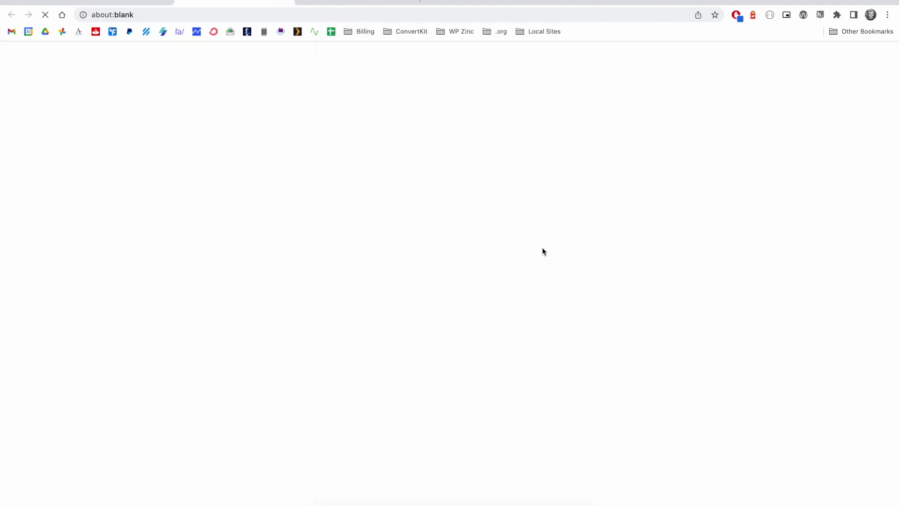
- Compare the service terms in the test page's two paragraphs with the terms of the service keyword
{"action": "left_click_drag", "start_coordinate": [366, 266], "coordinate": [417, 266]}
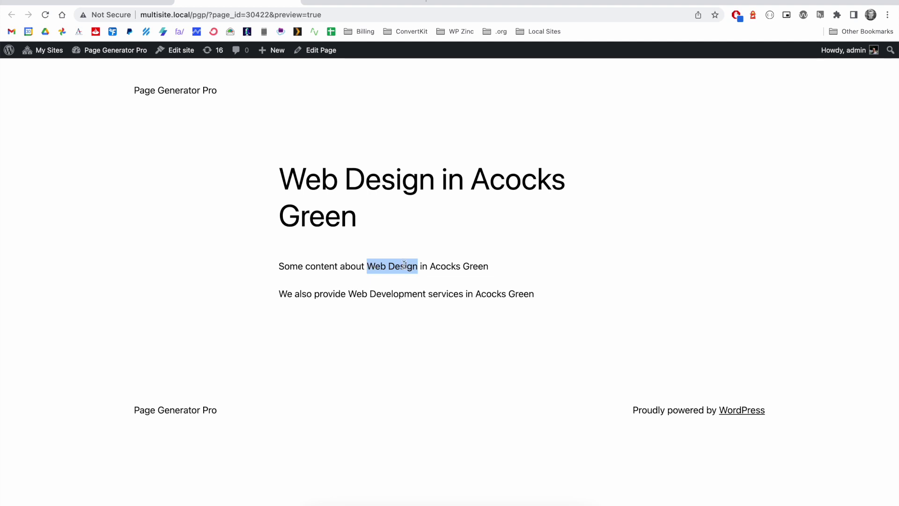
{"action": "left_click_drag", "start_coordinate": [348, 294], "coordinate": [428, 294]}
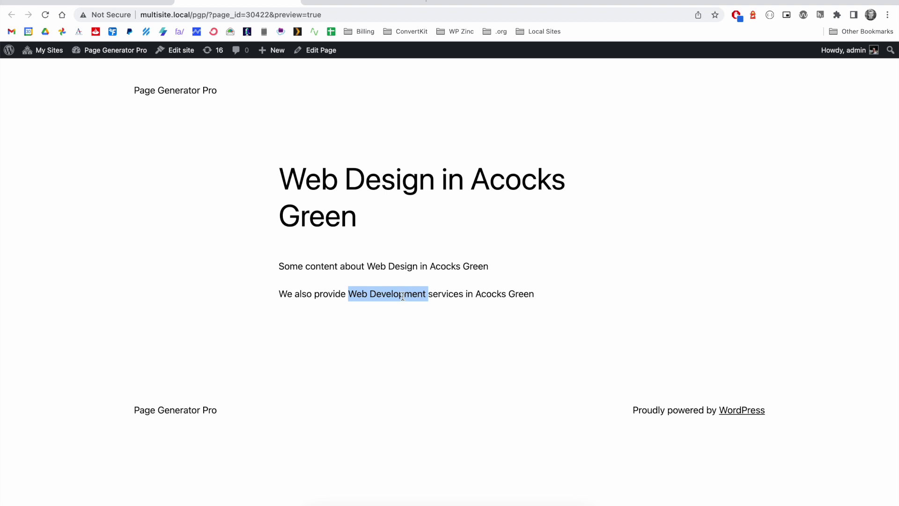
{"action": "left_click", "coordinate": [329, 2]}
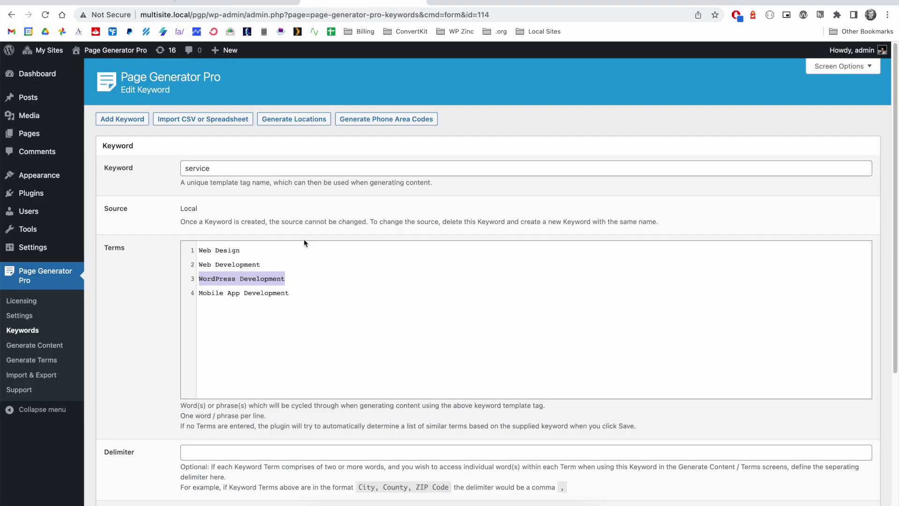
{"action": "left_click", "coordinate": [253, 264]}
- Generate the draft test page again from the content group, check its random service term, and close the page
{"action": "left_click", "coordinate": [113, 2]}
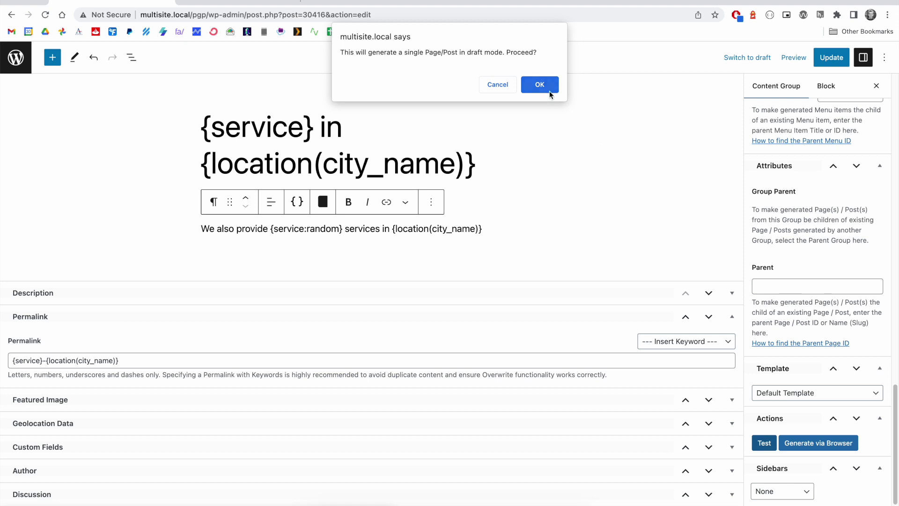
{"action": "left_click", "coordinate": [551, 89]}
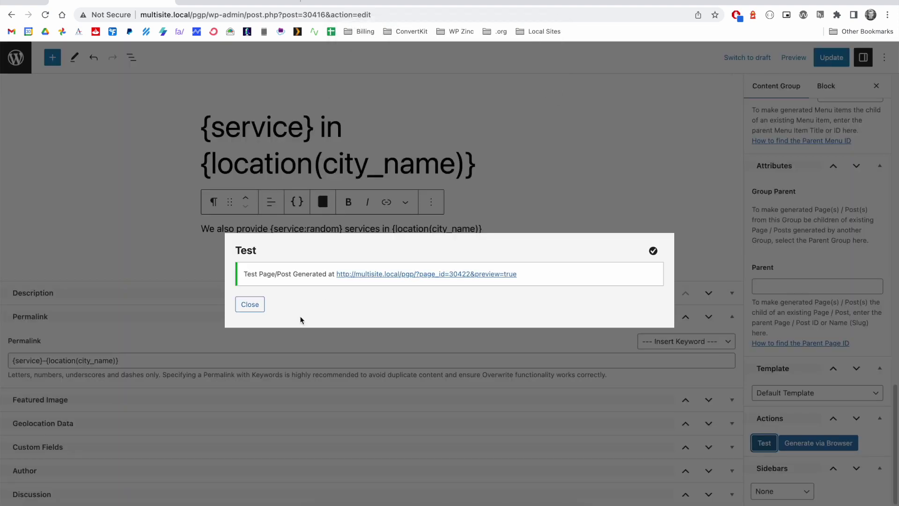
{"action": "left_click", "coordinate": [361, 274]}
{"action": "left_click_drag", "start_coordinate": [349, 294], "coordinate": [453, 294]}
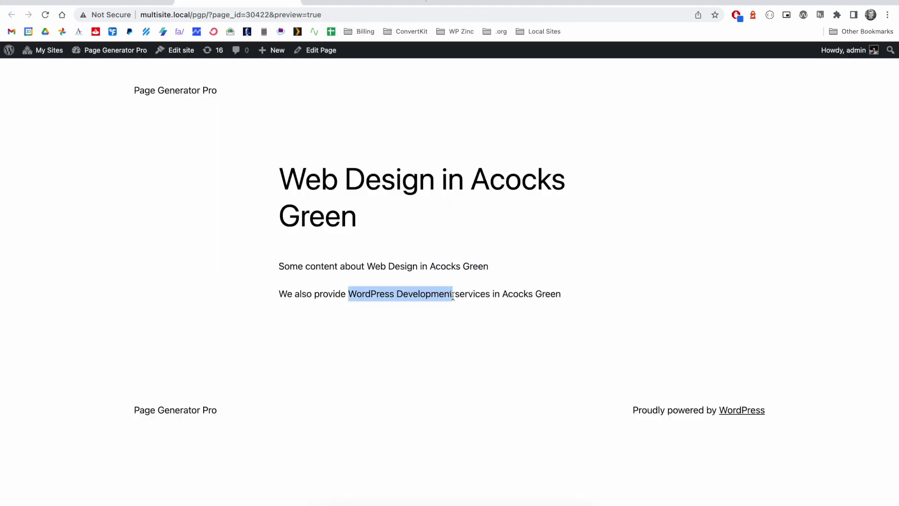
{"action": "key", "text": "ctrl+w"}
- Add two more paragraphs containing only {service:random} below the "We also provide" paragraph
{"action": "left_click_drag", "start_coordinate": [342, 228], "coordinate": [272, 228]}
{"action": "key", "text": "ctrl+c"}
{"action": "left_click", "coordinate": [275, 257]}
{"action": "key", "text": "ctrl+v"}
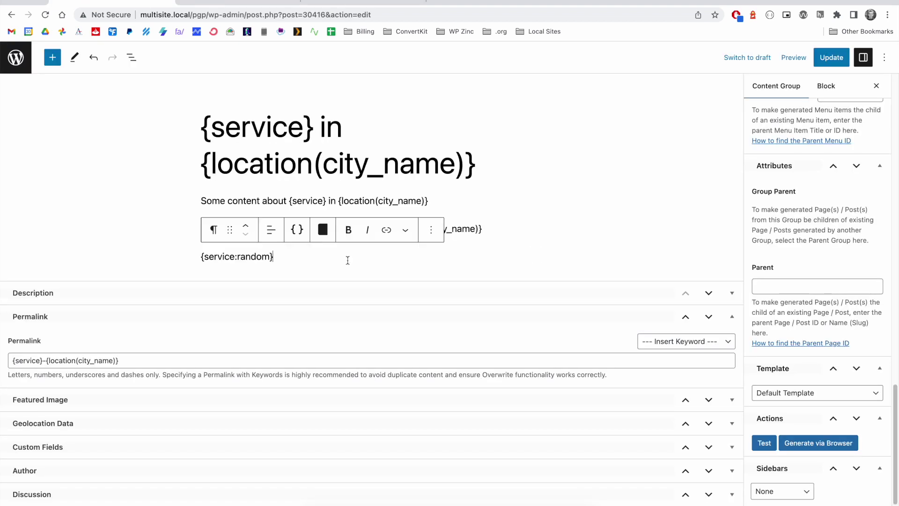
{"action": "key", "text": "Return"}
{"action": "key", "text": "ctrl+v"}
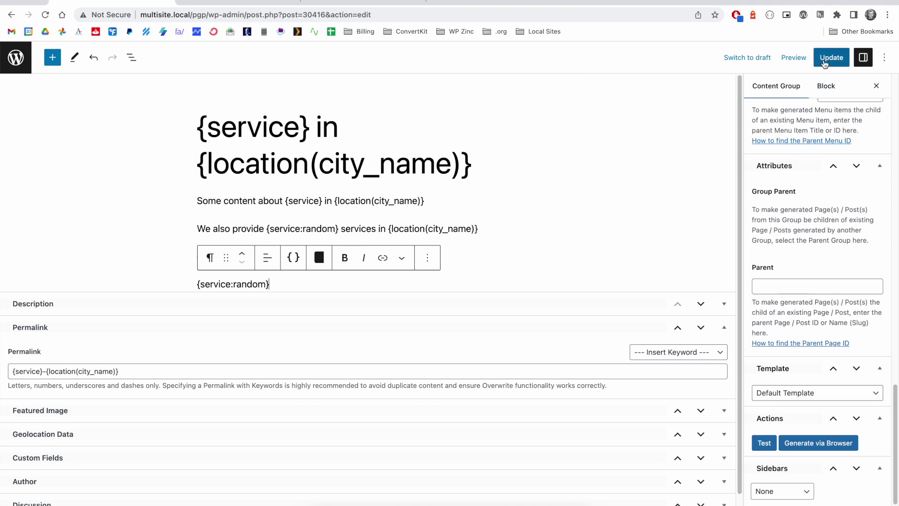
- Save the content group, generate a draft test page with the three {service:random} keywords, and open it
{"action": "left_click", "coordinate": [832, 57]}
{"action": "left_click", "coordinate": [765, 442]}
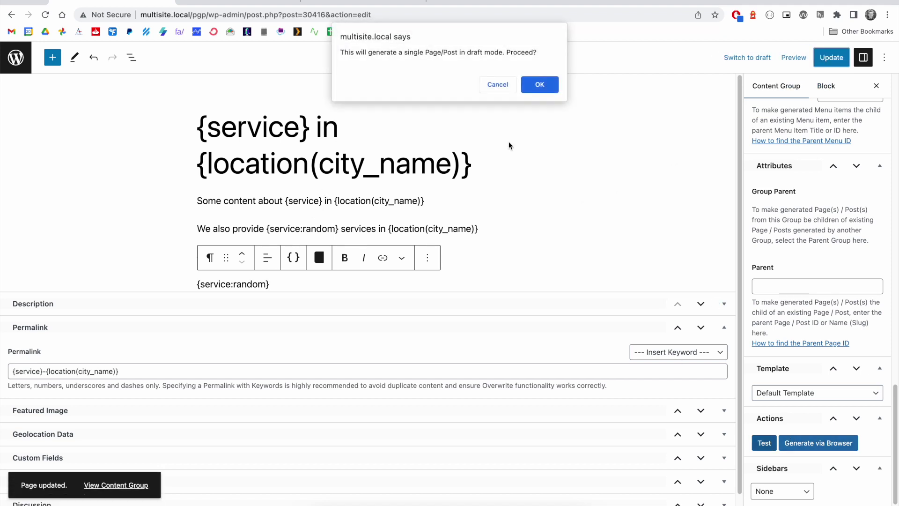
{"action": "left_click", "coordinate": [539, 85]}
{"action": "left_click", "coordinate": [363, 276]}
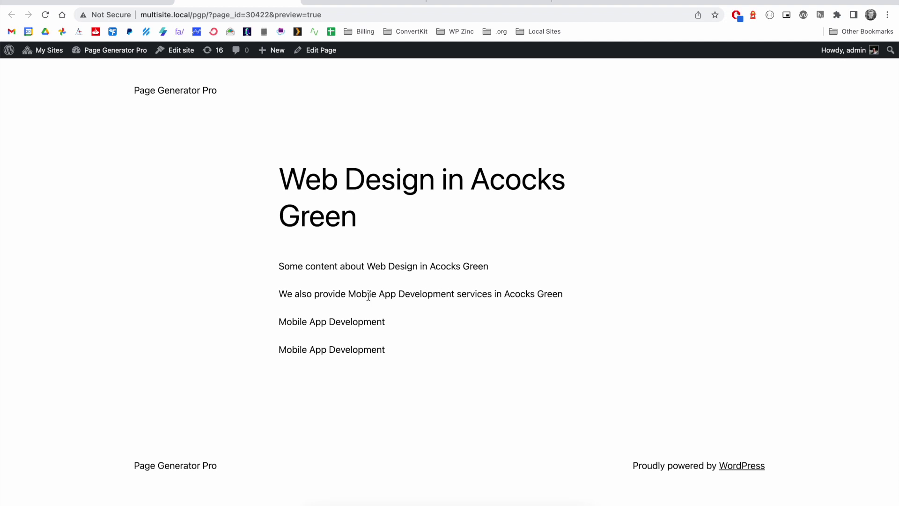
- Compare the random service terms across the test page's last three paragraphs, and return to the content group
{"action": "left_click_drag", "start_coordinate": [349, 295], "coordinate": [455, 293]}
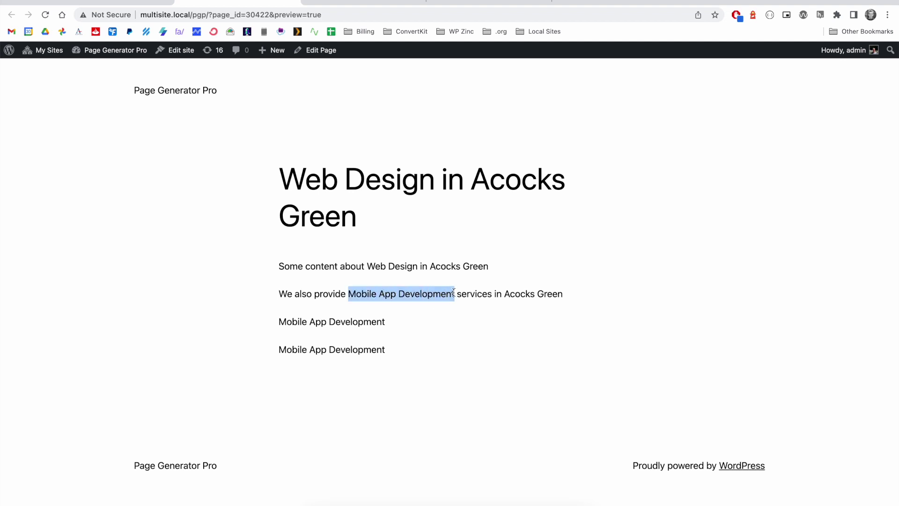
{"action": "left_click", "coordinate": [343, 324]}
{"action": "key", "text": "ctrl+shift+Tab"}
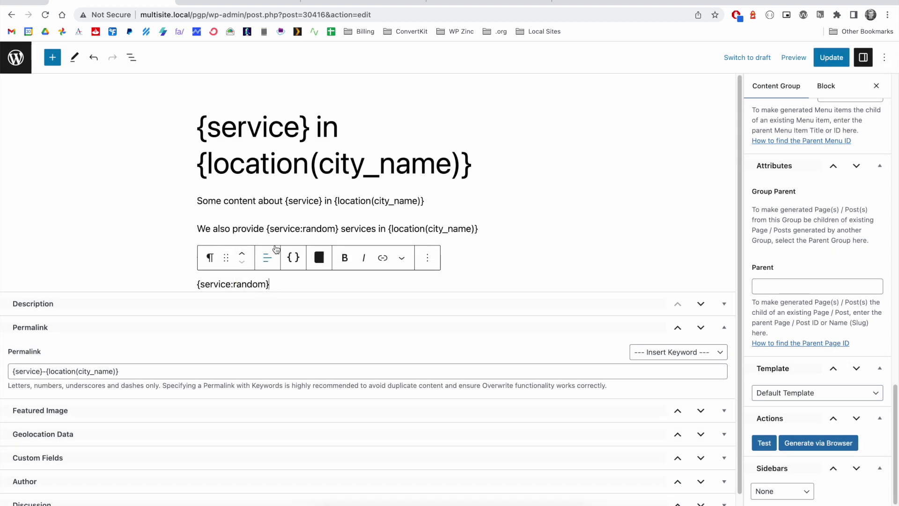
- Change the third paragraph's keyword to {service:random_different} and clear the {service:random} paragraph below it
{"action": "left_click", "coordinate": [281, 230]}
{"action": "left_click", "coordinate": [257, 254]}
{"action": "left_click", "coordinate": [265, 283]}
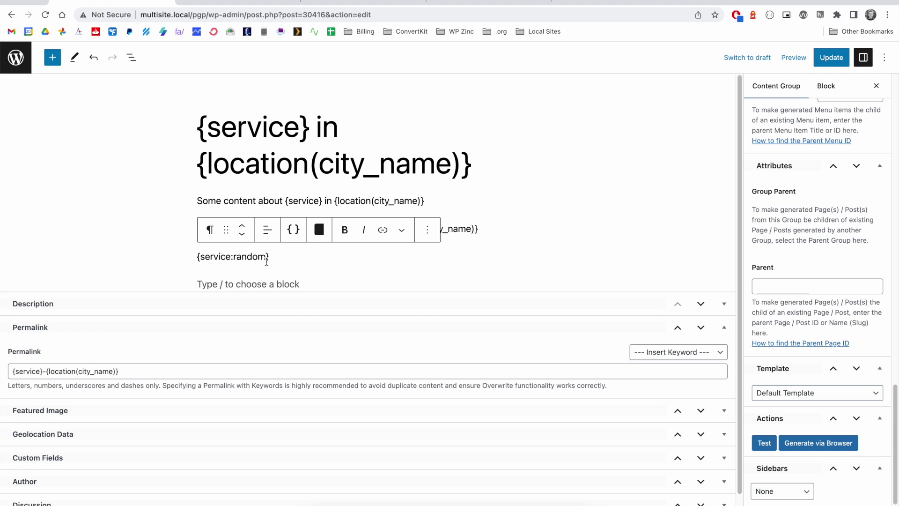
{"action": "type", "text": "_different"}
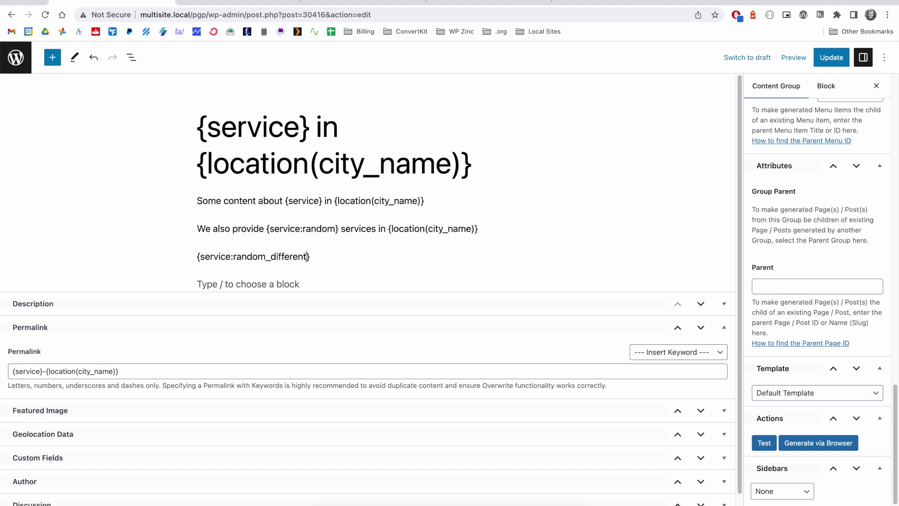
- Open the test page that uses {service:random_different} and compare the service terms in its last two paragraphs
{"action": "left_click", "coordinate": [321, 280]}
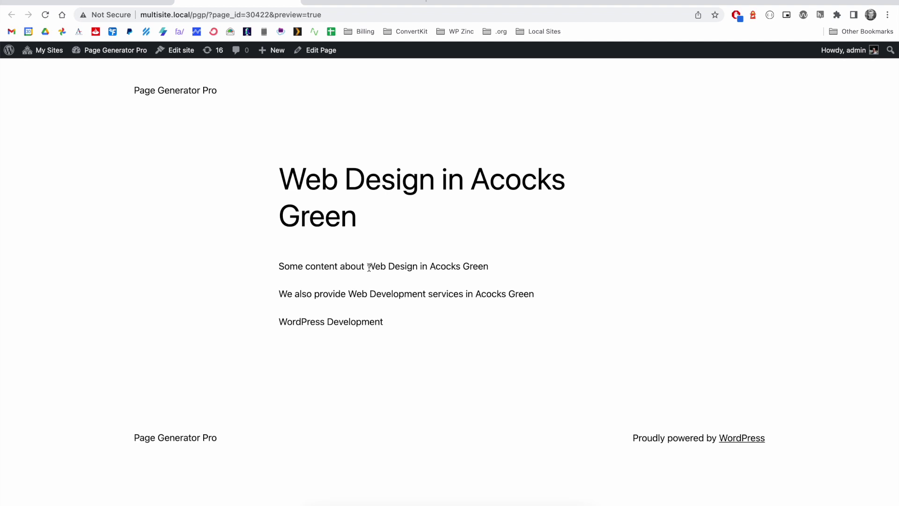
{"action": "left_click_drag", "start_coordinate": [348, 294], "coordinate": [425, 294]}
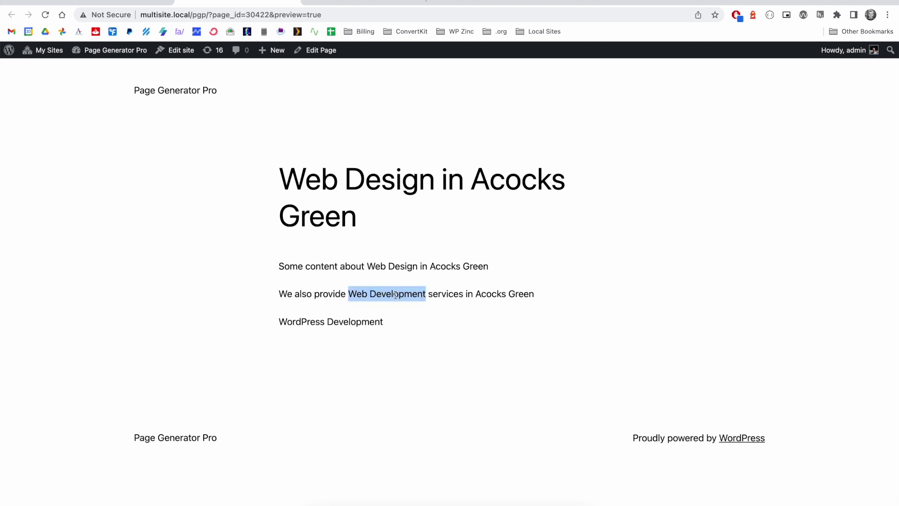
{"action": "left_click_drag", "start_coordinate": [385, 322], "coordinate": [279, 323]}
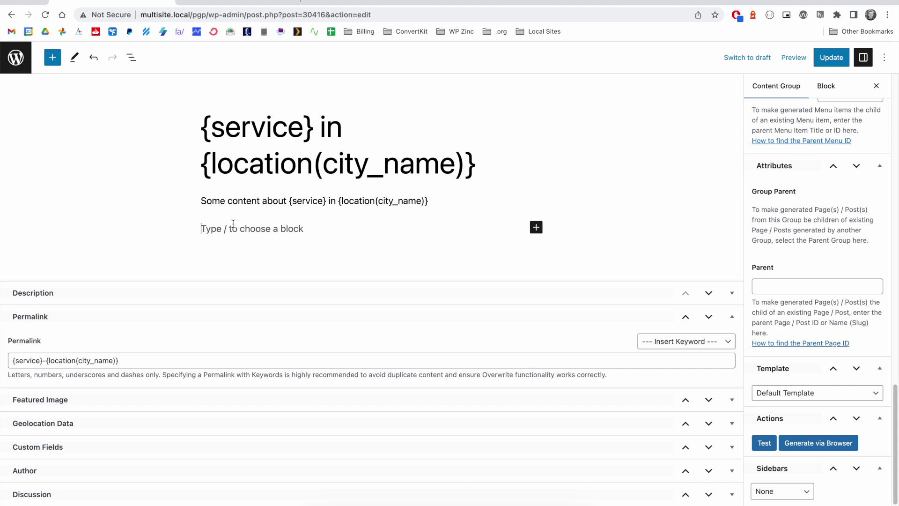
- Open the location keyword to examine its terms and columns
{"action": "key", "text": "ctrl+Tab"}
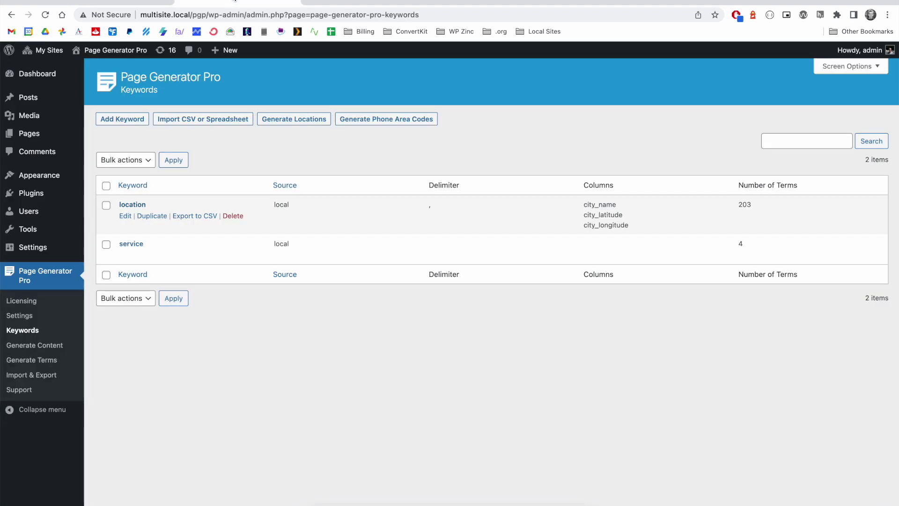
{"action": "left_click", "coordinate": [133, 205]}
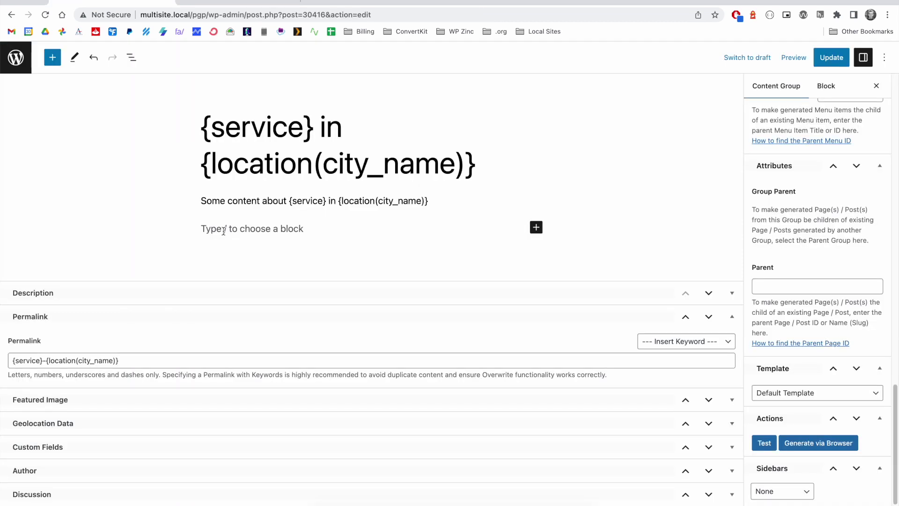
- In the content group, add the paragraph "We also serve nearby areas including {location(city_name)}" below the first one
{"action": "type", "text": "a"}
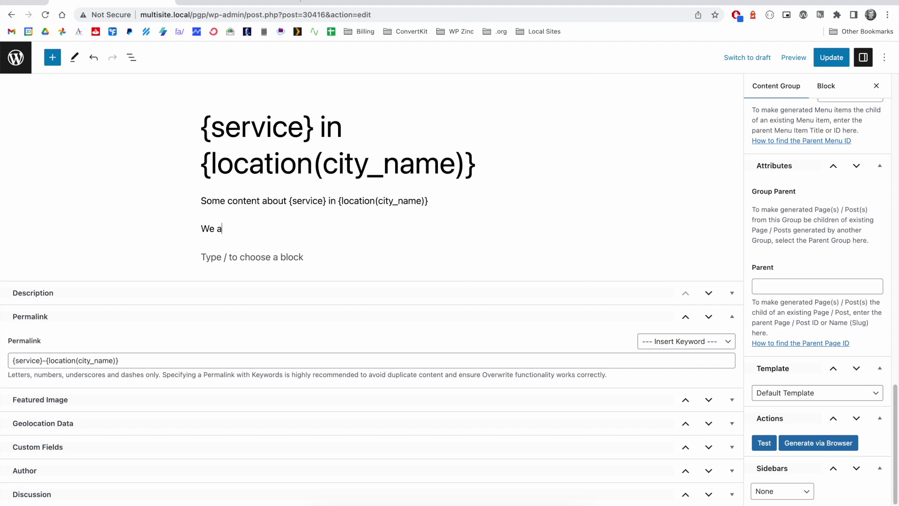
{"action": "type", "text": "lso serve nearby area"}
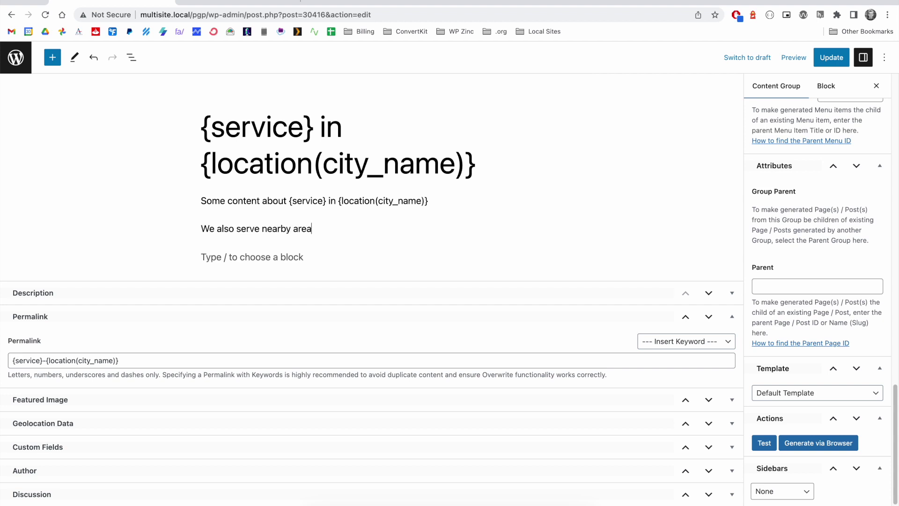
{"action": "type", "text": "s including {"}
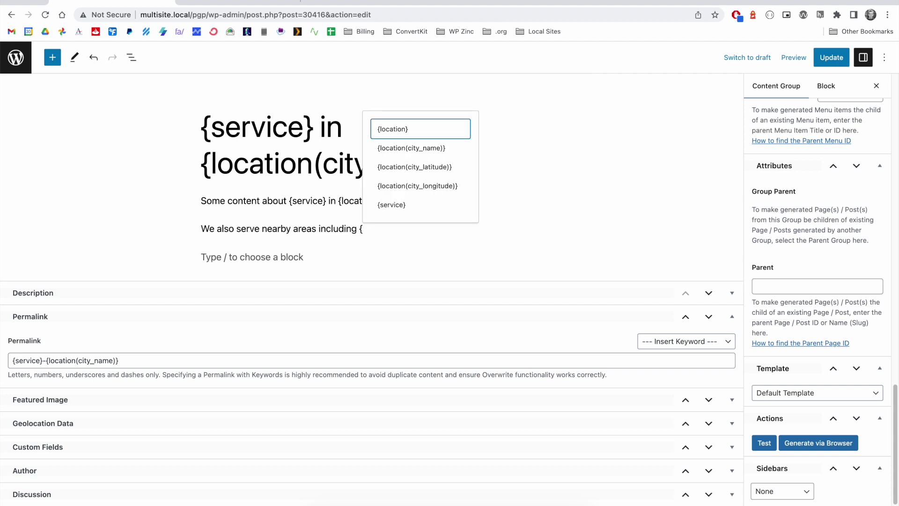
{"action": "left_click", "coordinate": [418, 154]}
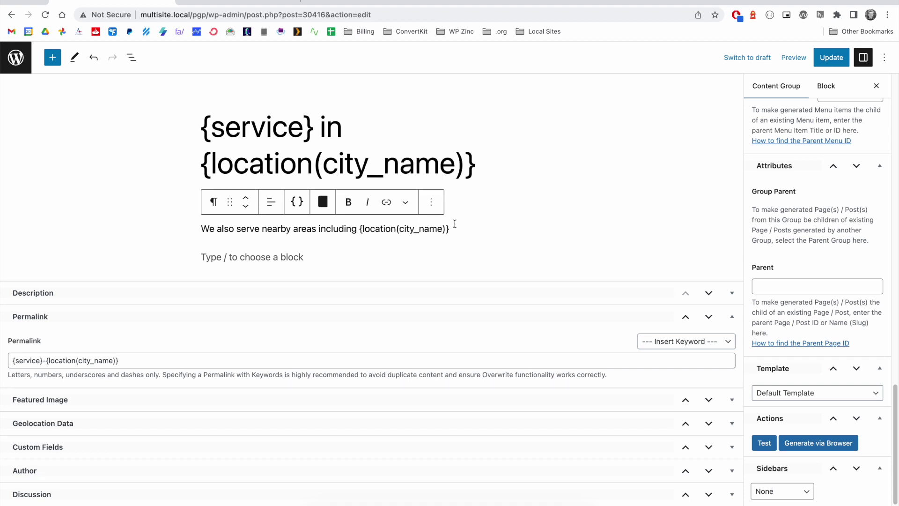
- Extend the new paragraph's location keyword to {location(city_name):nearby[city_latitude]}
{"action": "type", "text": ":"}
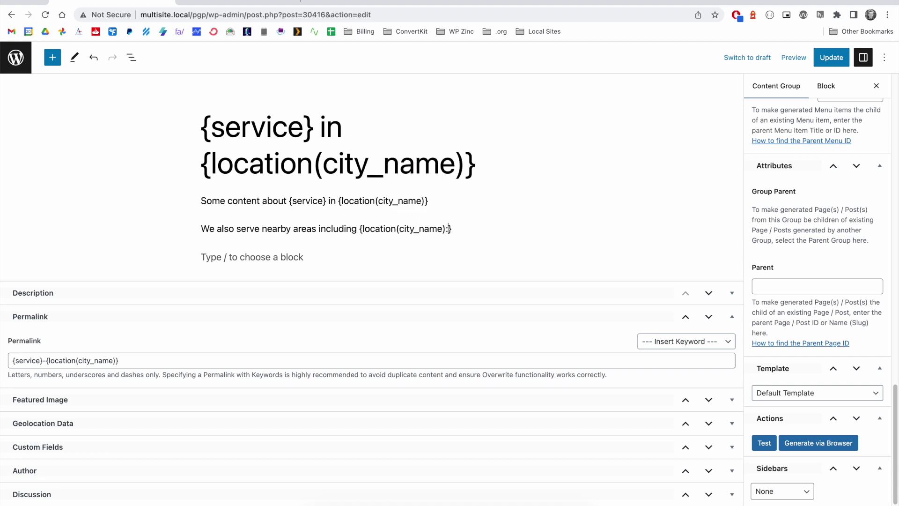
{"action": "type", "text": "nearby[]"}
{"action": "key", "text": "Left"}
{"action": "type", "text": "city_latitude"}
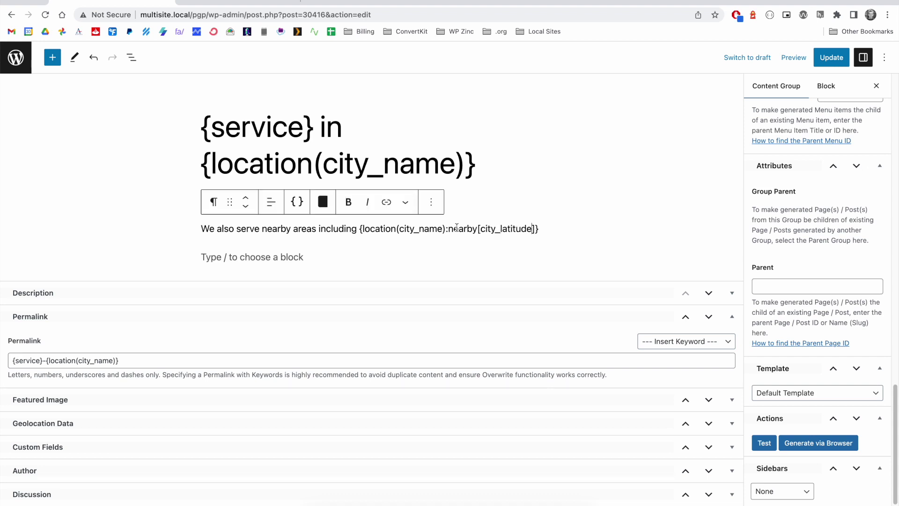
- Compare the city_latitude parameter with the latitude column name defined in the location keyword
{"action": "key", "text": "alt+shift+Left"}
{"action": "left_click", "coordinate": [219, 1]}
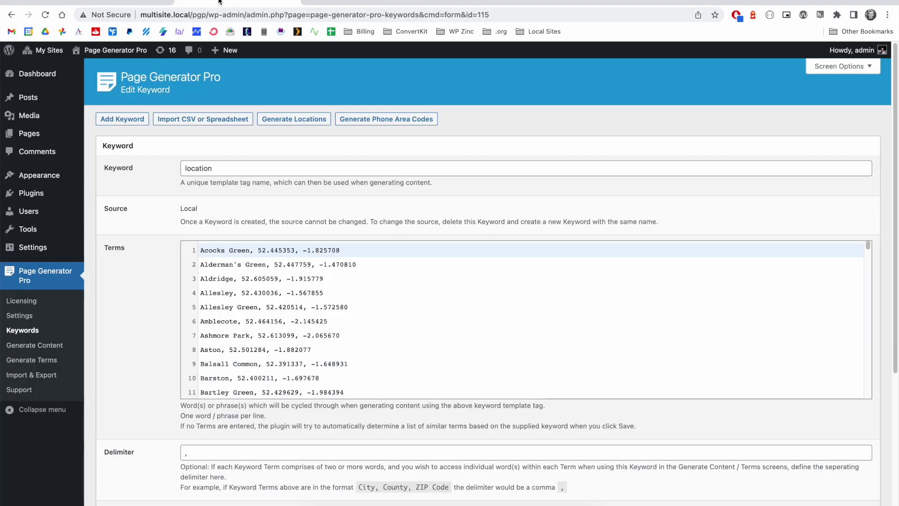
{"action": "scroll", "coordinate": [295, 500], "scroll_direction": "down", "scroll_amount": 1}
{"action": "double_click", "coordinate": [232, 498]}
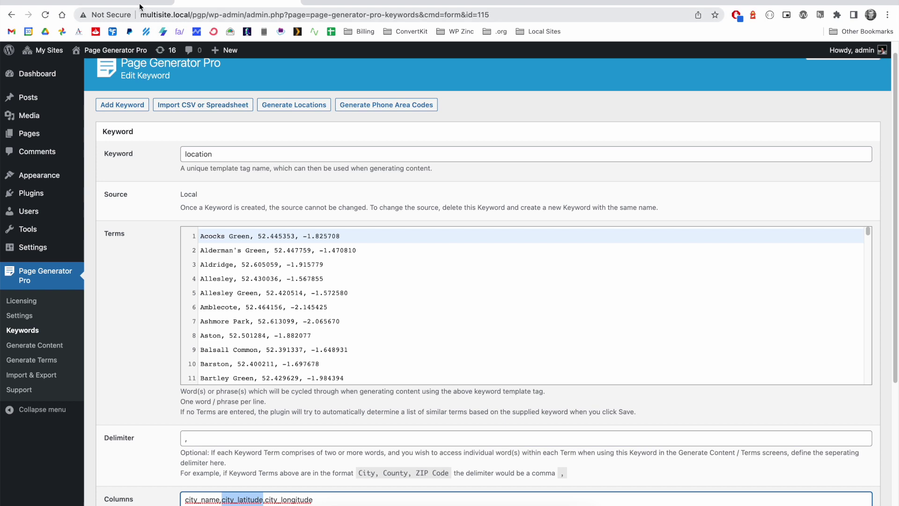
- In the content group, add city_longitude as the second parameter of the nearby transformation, after city_latitude and a comma
{"action": "key", "text": "ctrl+shift+Tab"}
{"action": "key", "text": "Right"}
{"action": "type", "text": ","}
{"action": "type", "text": "city_longi"}
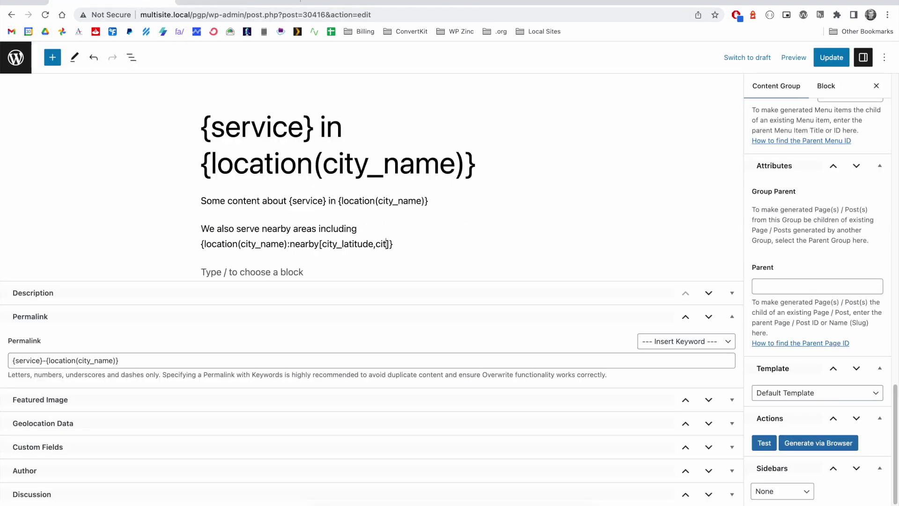
{"action": "type", "text": "tude"}
- Copy the city_longitude column name from the location keyword and paste it over the nearby transformation's second parameter
{"action": "left_click", "coordinate": [279, 4]}
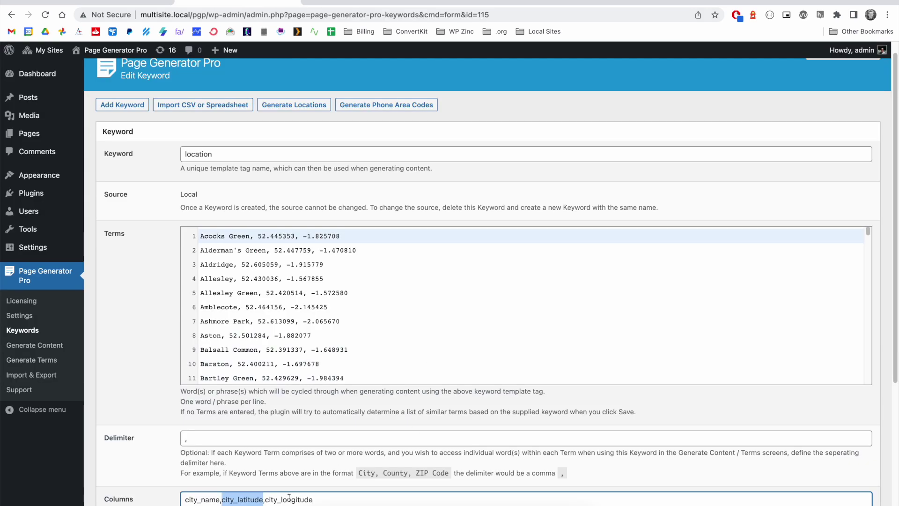
{"action": "key", "text": "Right"}
{"action": "key", "text": "Right"}
{"action": "key", "text": "shift+End"}
{"action": "key", "text": "ctrl+c"}
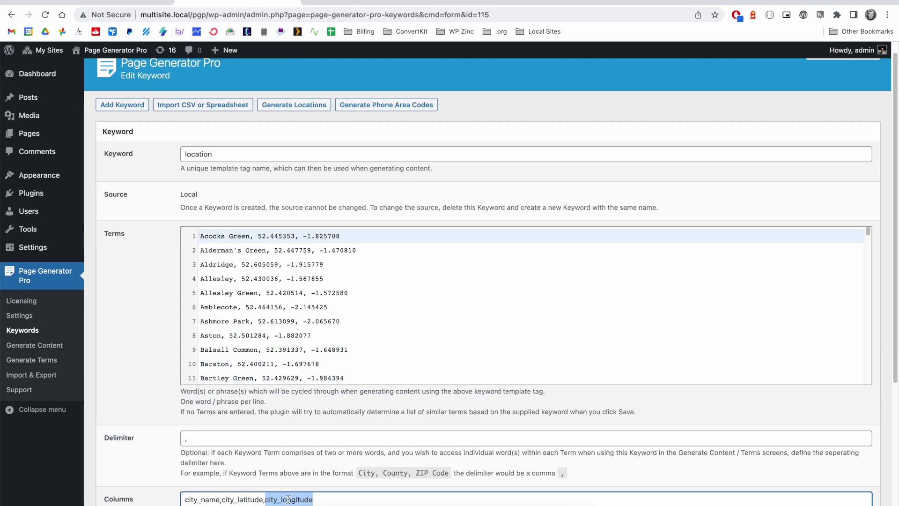
{"action": "left_click", "coordinate": [121, 4]}
{"action": "double_click", "coordinate": [397, 244]}
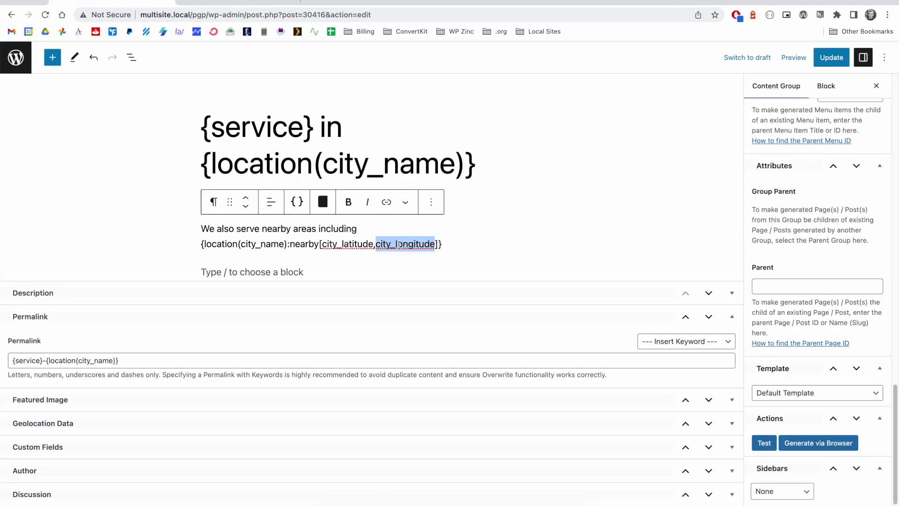
{"action": "key", "text": "ctrl+v"}
- Add 5 and 1 as the third and fourth parameters of the nearby transformation, giving {location(city_name):nearby[city_latitude,city_longitude,5,1]}
{"action": "type", "text": ","}
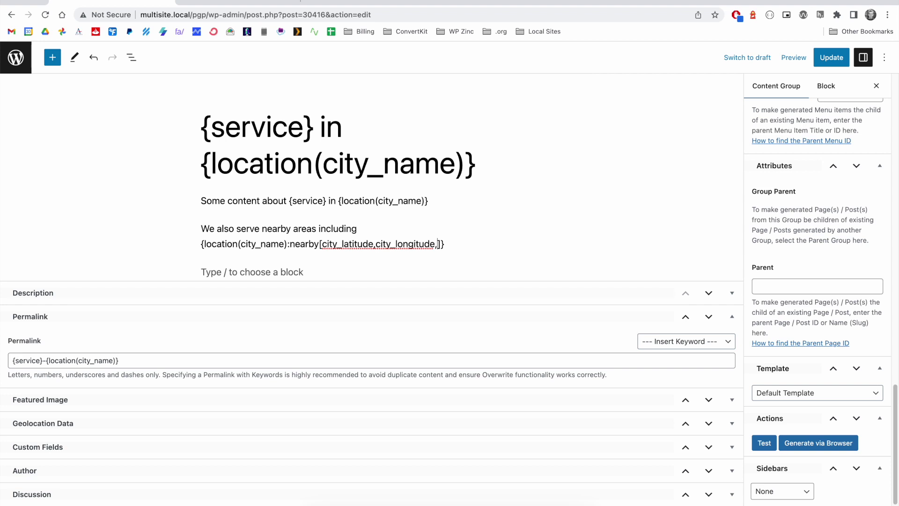
{"action": "type", "text": "5,"}
{"action": "left_click_drag", "start_coordinate": [286, 243], "coordinate": [204, 244]}
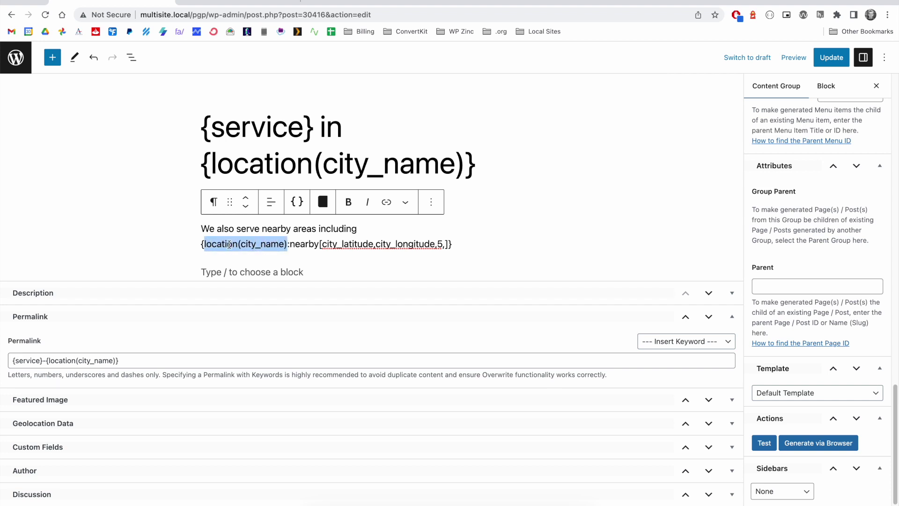
{"action": "left_click", "coordinate": [446, 243]}
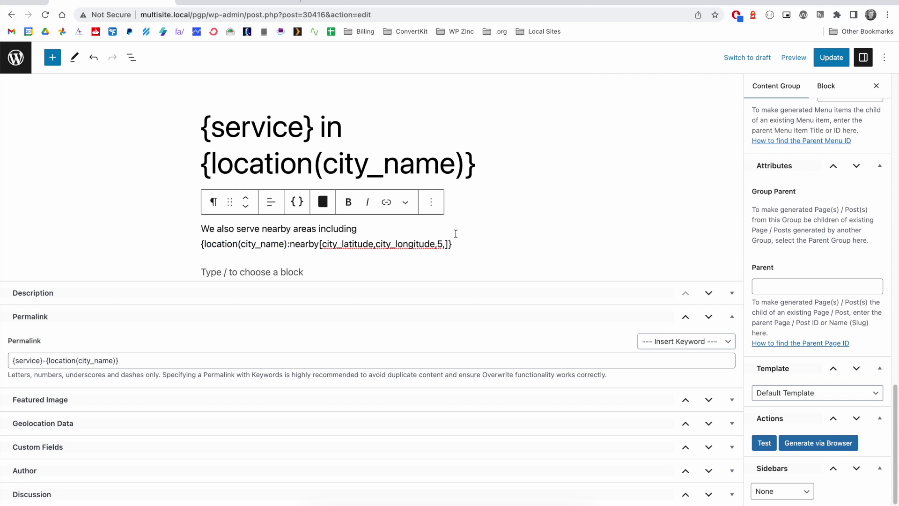
{"action": "type", "text": "1"}
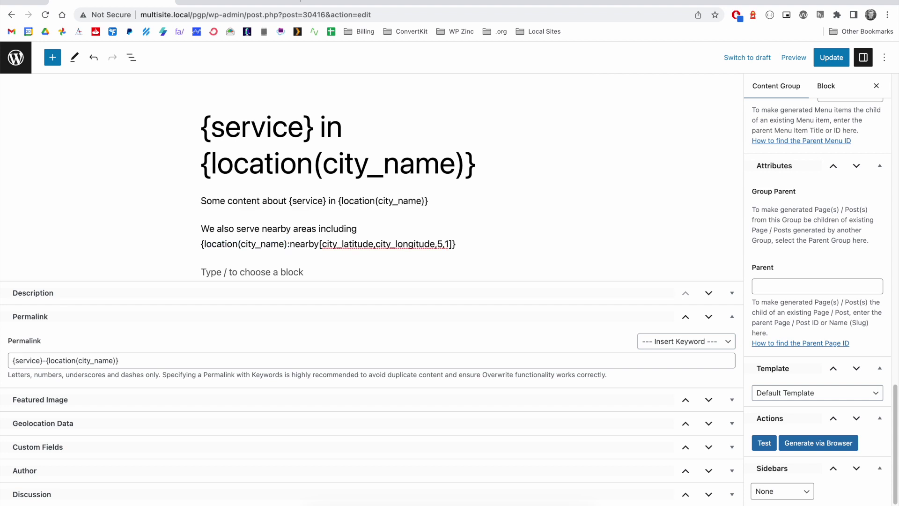
{"action": "key", "text": "BackSpace"}
{"action": "type", "text": "0"}
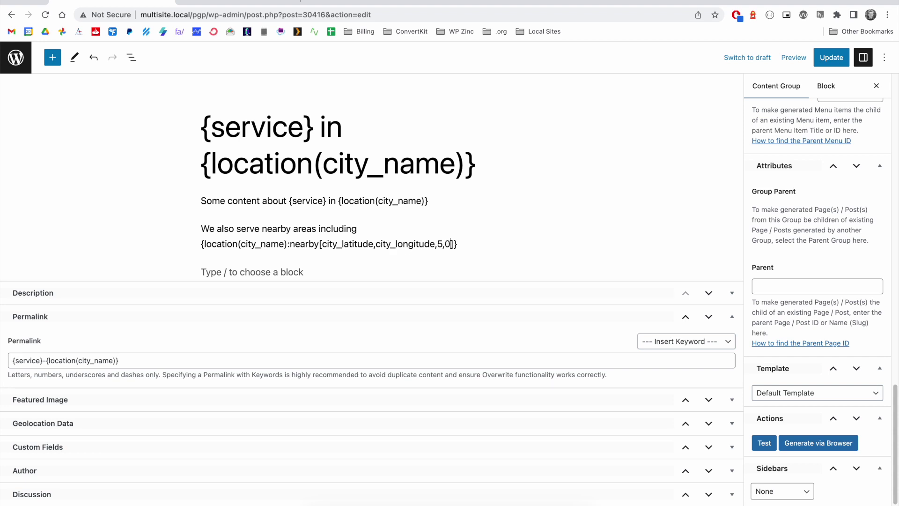
{"action": "key", "text": "BackSpace"}
{"action": "type", "text": "1"}
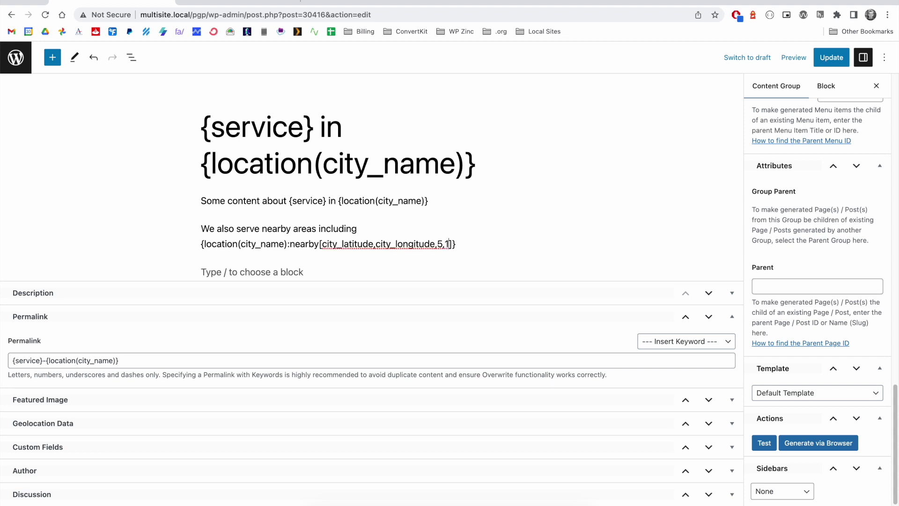
- Save the content group, generate a test page in draft mode and check the location used in its first paragraph
{"action": "key", "text": "ctrl+s"}
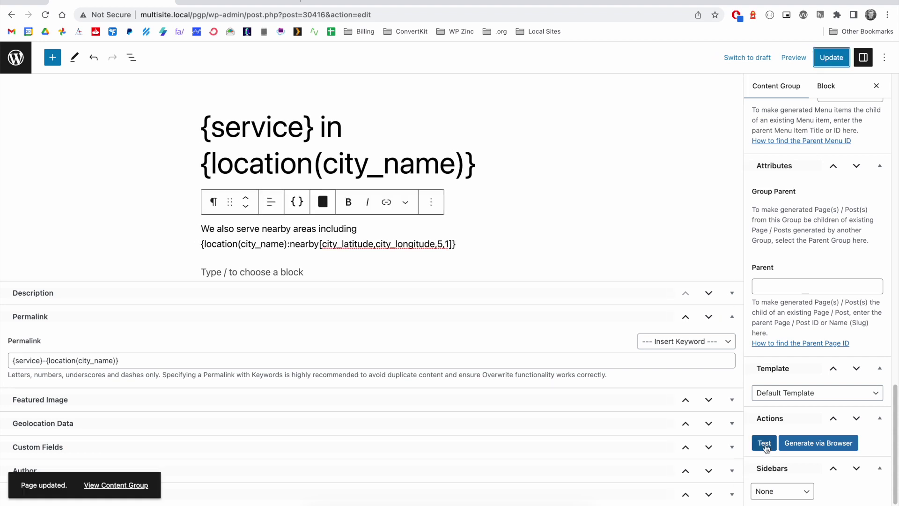
{"action": "left_click", "coordinate": [764, 443]}
{"action": "left_click", "coordinate": [540, 84]}
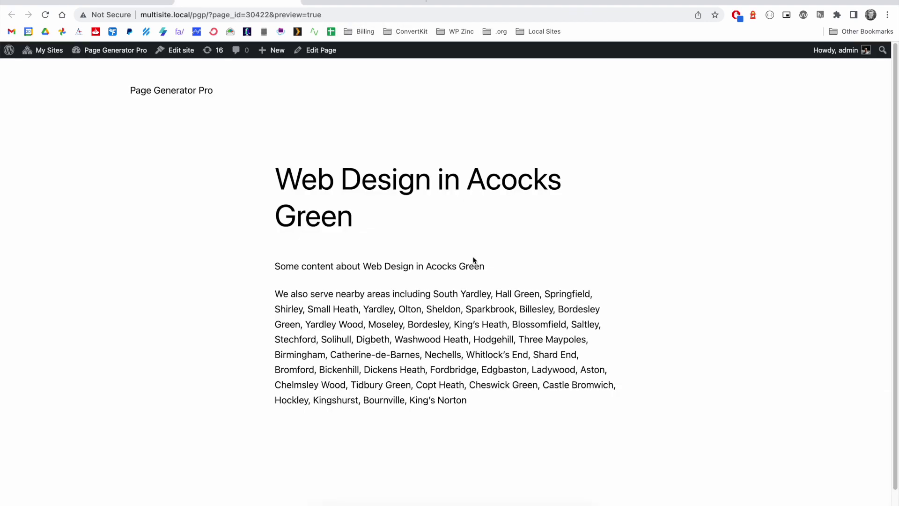
{"action": "left_click_drag", "start_coordinate": [426, 266], "coordinate": [483, 268]}
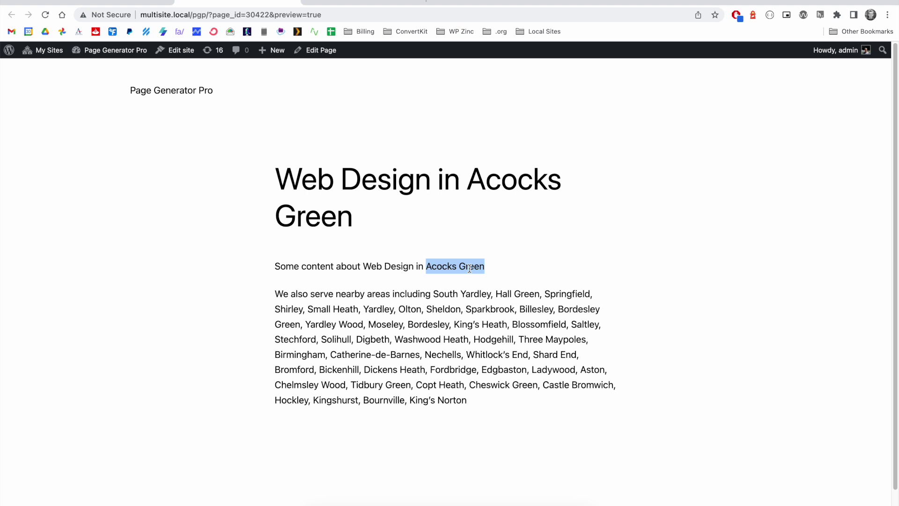
- Compare the location keyword's list of terms with the nearby areas listed on the test page
{"action": "left_click", "coordinate": [358, 2]}
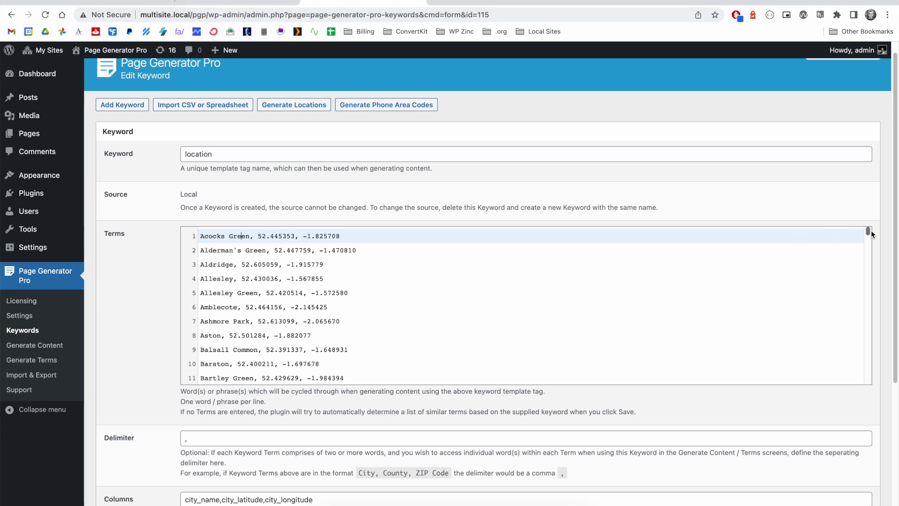
{"action": "left_click_drag", "start_coordinate": [870, 235], "coordinate": [869, 257]}
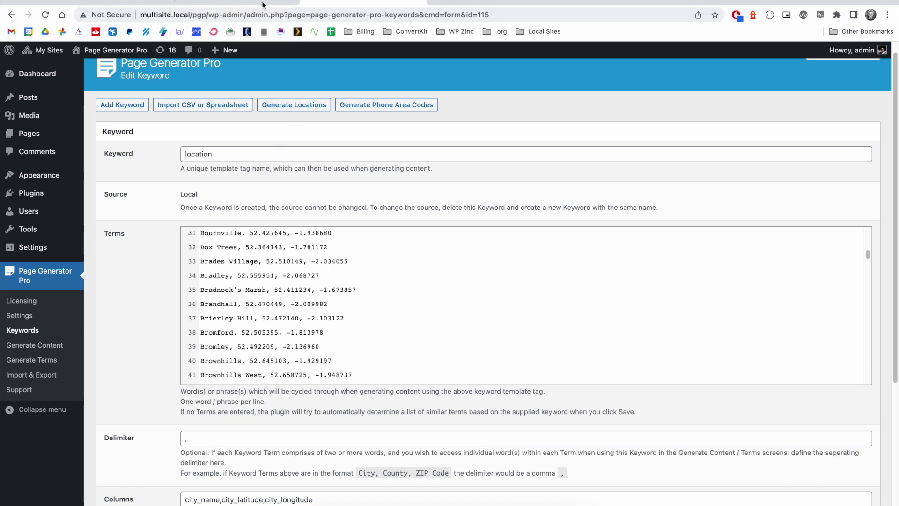
{"action": "left_click", "coordinate": [237, 1]}
{"action": "left_click_drag", "start_coordinate": [468, 399], "coordinate": [434, 294]}
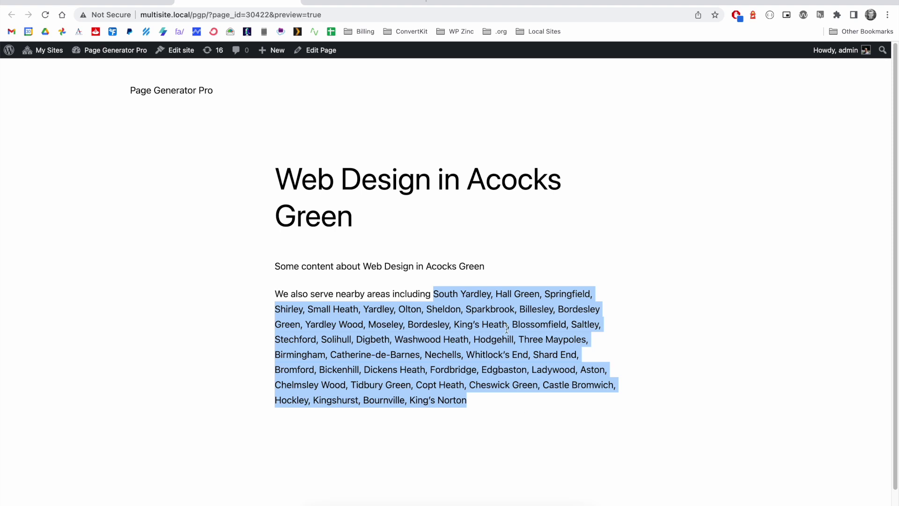
- In the content group, set the nearby transformation's third parameter to 2 and save the group
{"action": "left_click", "coordinate": [395, 2]}
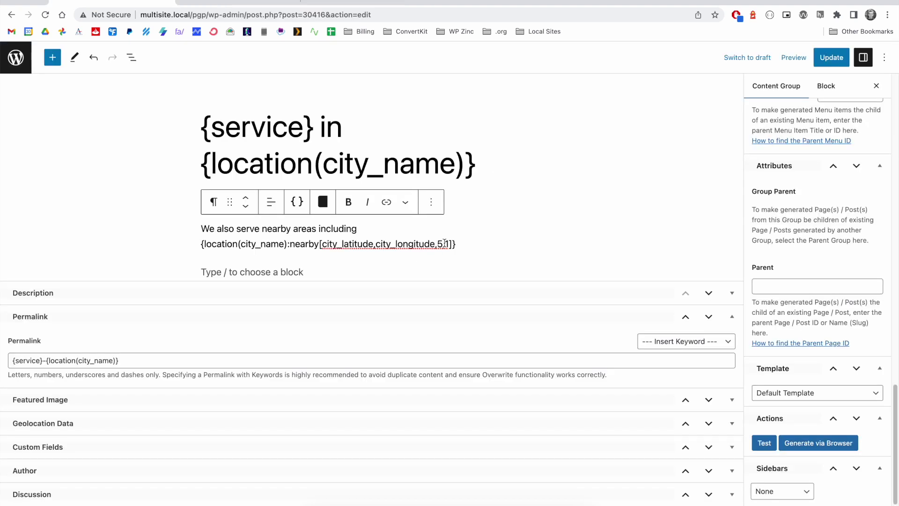
{"action": "key", "text": "BackSpace"}
{"action": "type", "text": "2"}
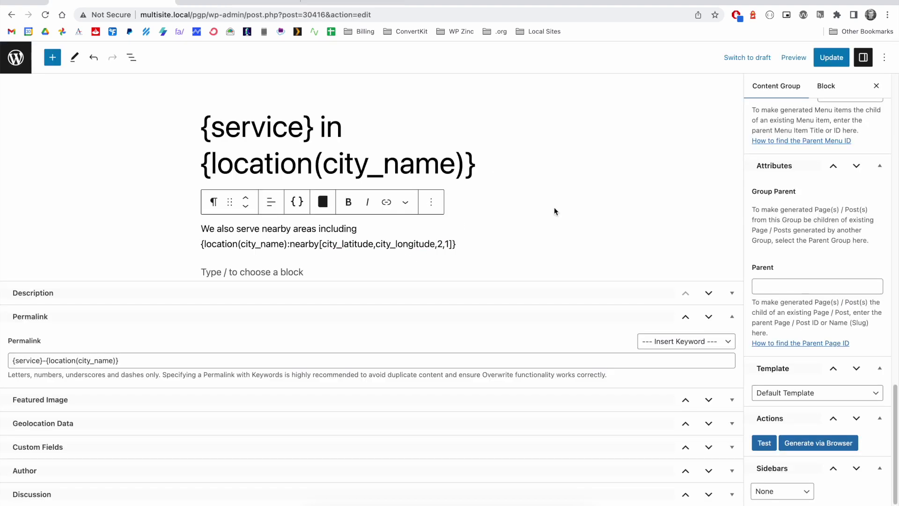
{"action": "key", "text": "ctrl+s"}
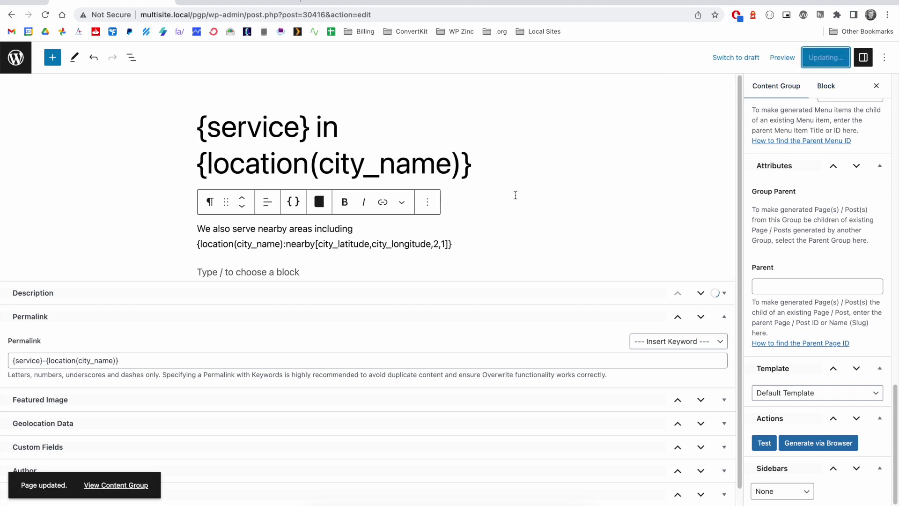
- Generate a new test page from the content group and examine its list of nearby areas
{"action": "left_click", "coordinate": [763, 443]}
{"action": "left_click", "coordinate": [539, 85]}
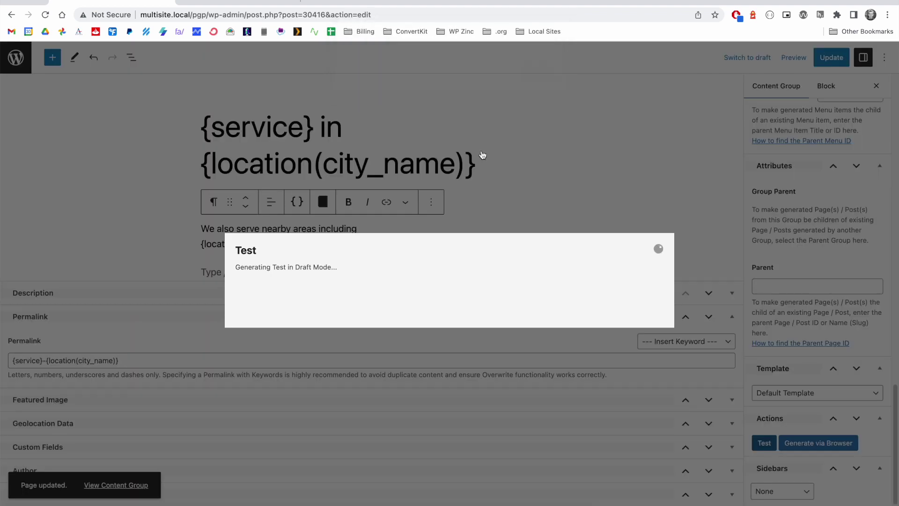
{"action": "left_click", "coordinate": [487, 279]}
{"action": "left_click_drag", "start_coordinate": [460, 310], "coordinate": [437, 294]}
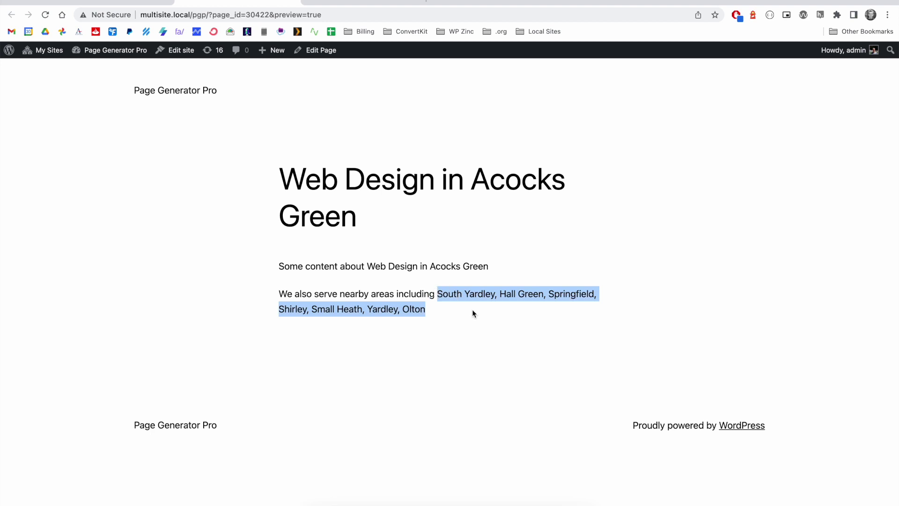
- Return to the content group, set the nearby transformation's third parameter to 10 and save the group
{"action": "key", "text": "ctrl+shift+Tab"}
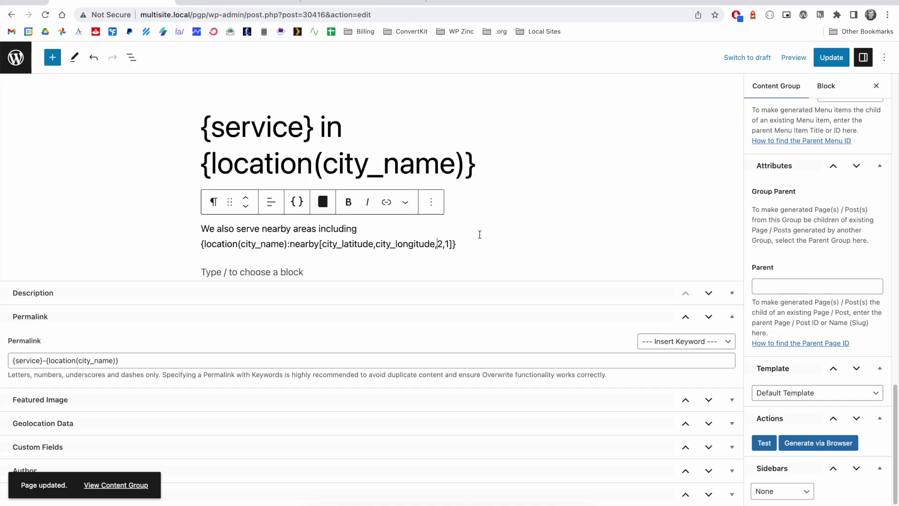
{"action": "type", "text": "10"}
{"action": "key", "text": "ctrl+s"}
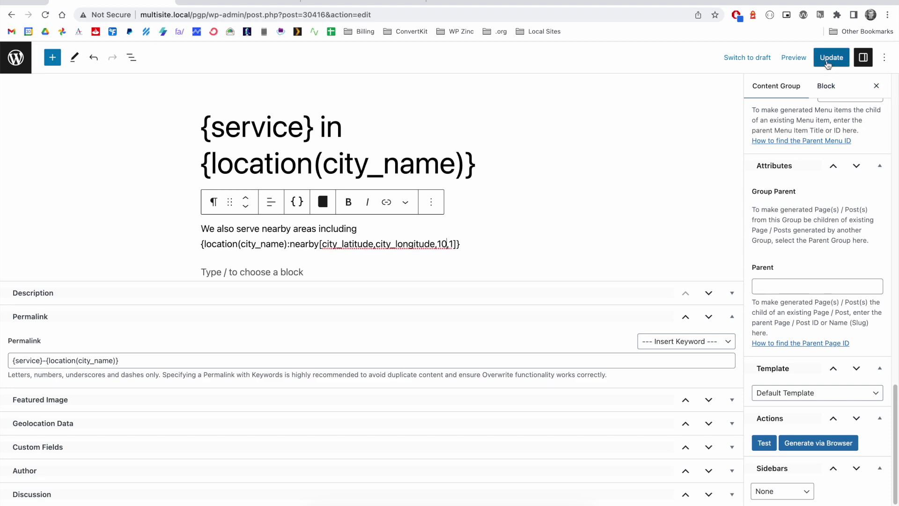
- Generate another draft test page, review its full list of nearby areas, and return to the content group
{"action": "left_click", "coordinate": [764, 443]}
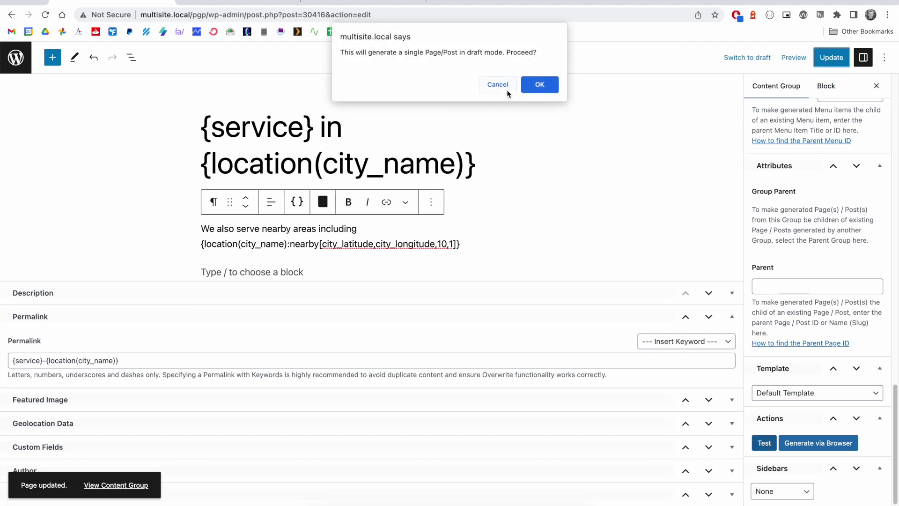
{"action": "key", "text": "Return"}
{"action": "left_click", "coordinate": [395, 274]}
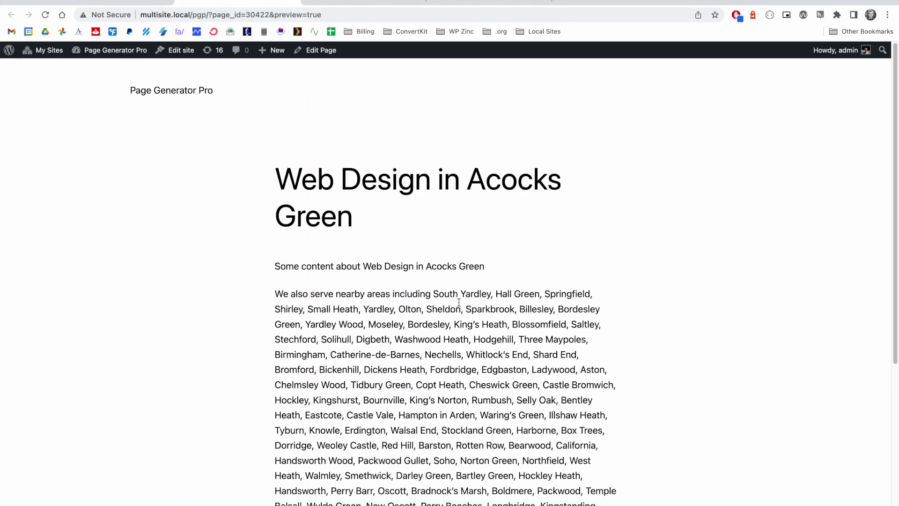
{"action": "scroll", "coordinate": [540, 327], "scroll_direction": "down", "scroll_amount": 4}
{"action": "scroll", "coordinate": [548, 352], "scroll_direction": "up", "scroll_amount": 1}
{"action": "left_click_drag", "start_coordinate": [576, 406], "coordinate": [434, 105]}
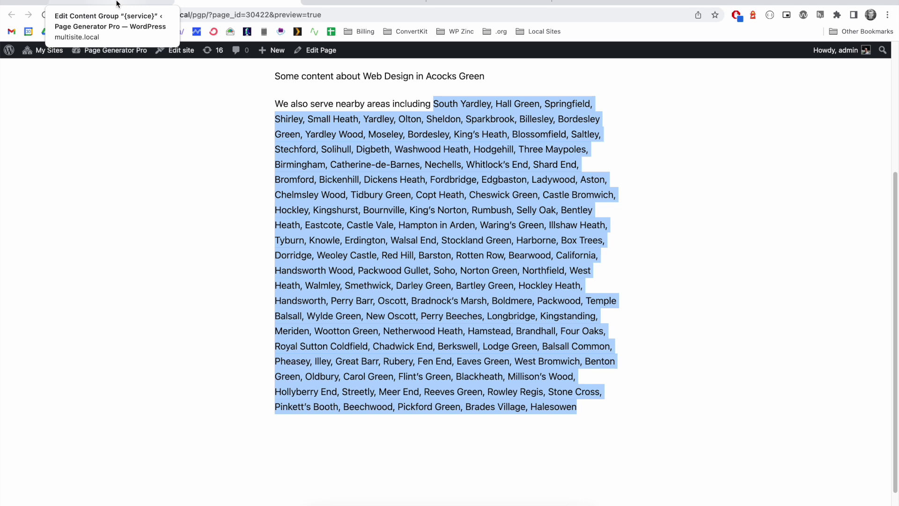
{"action": "left_click", "coordinate": [117, 4]}
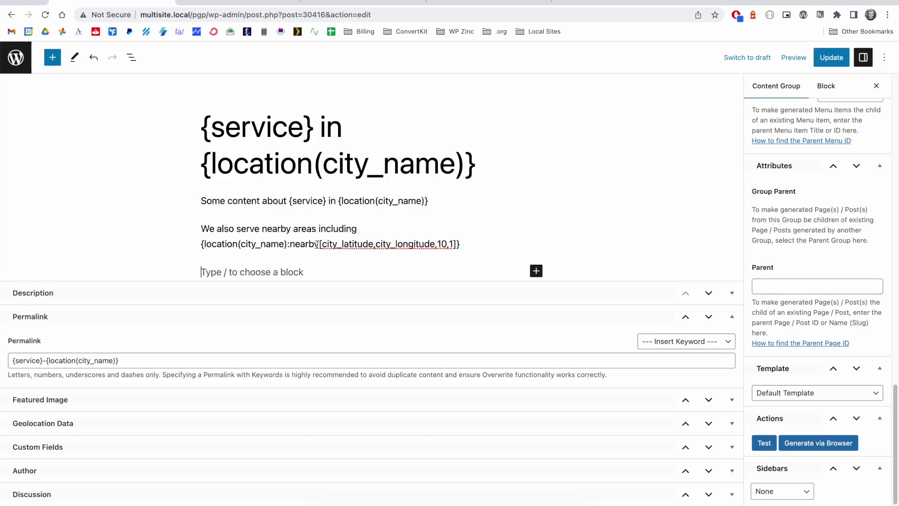